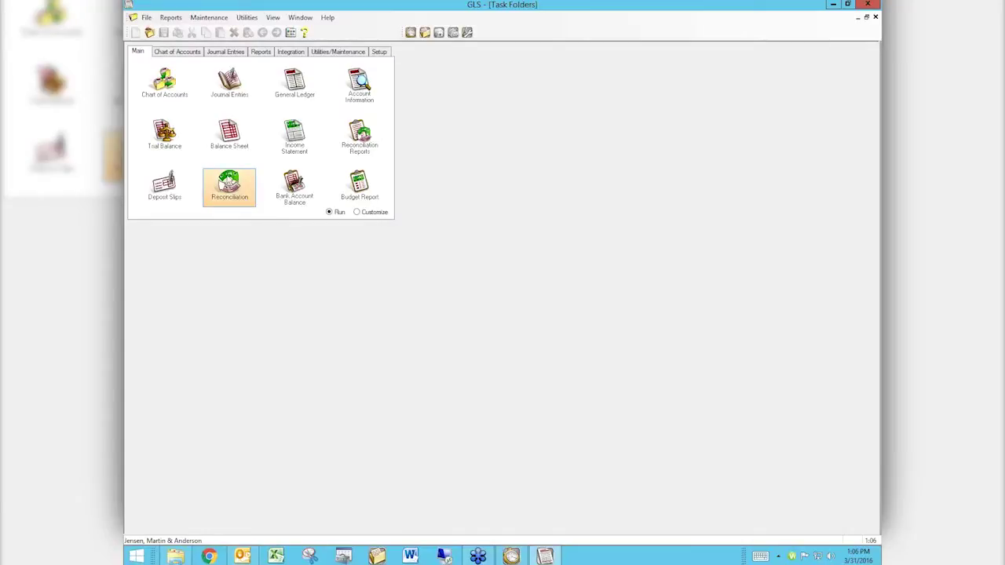
# Look over the bank accounts listed in the Bank Account Manager, then close it
pyautogui.click(168, 53)
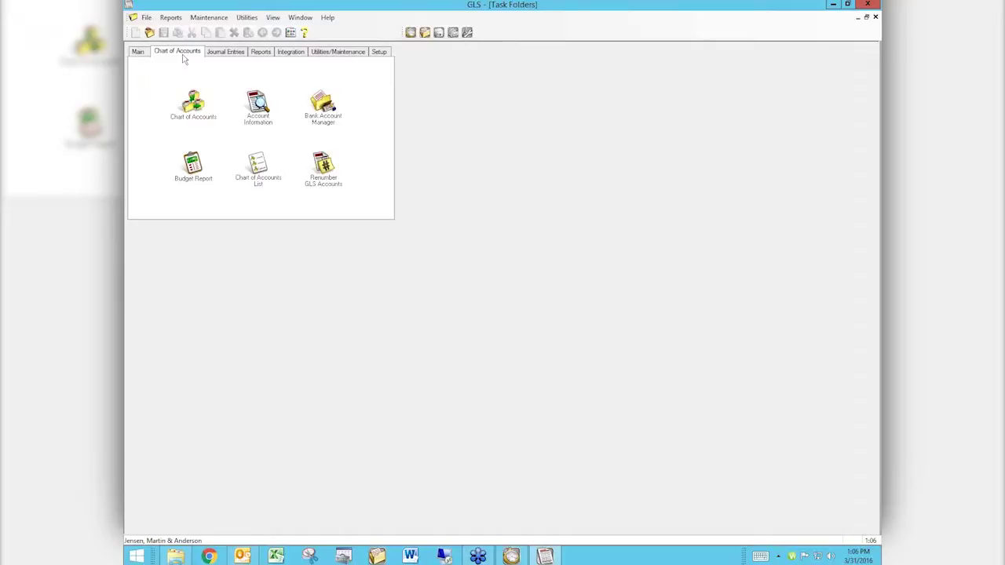
pyautogui.doubleClick(327, 104)
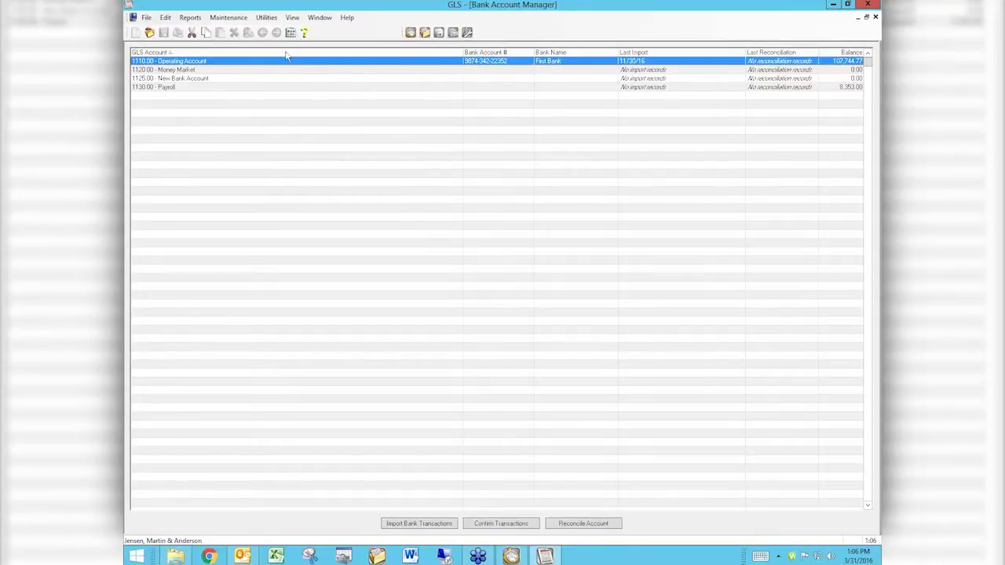
pyautogui.click(876, 17)
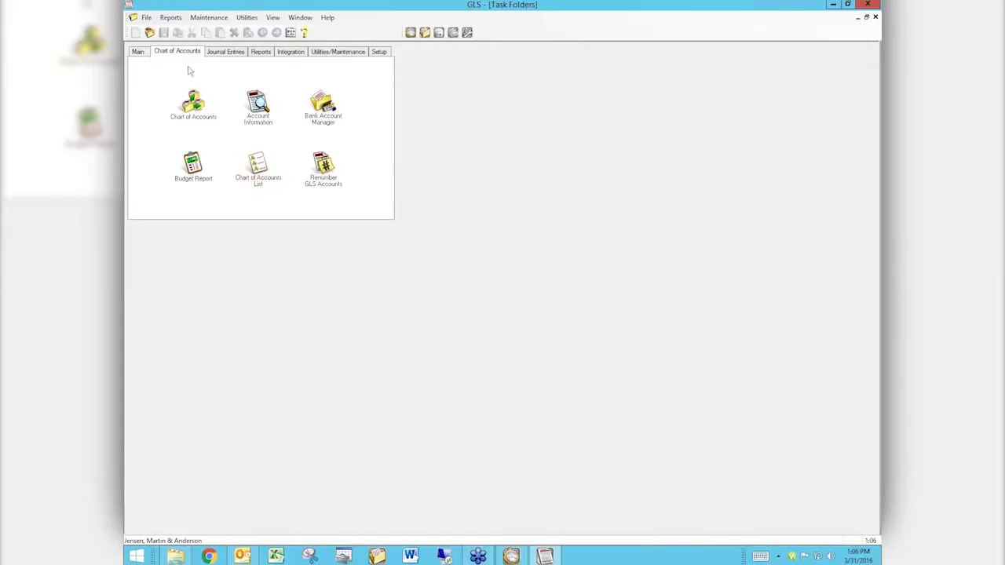
# Check the bank account number in the Operating Account's bank information in the Chart of Accounts, leaving without changes
pyautogui.click(138, 51)
pyautogui.click(178, 89)
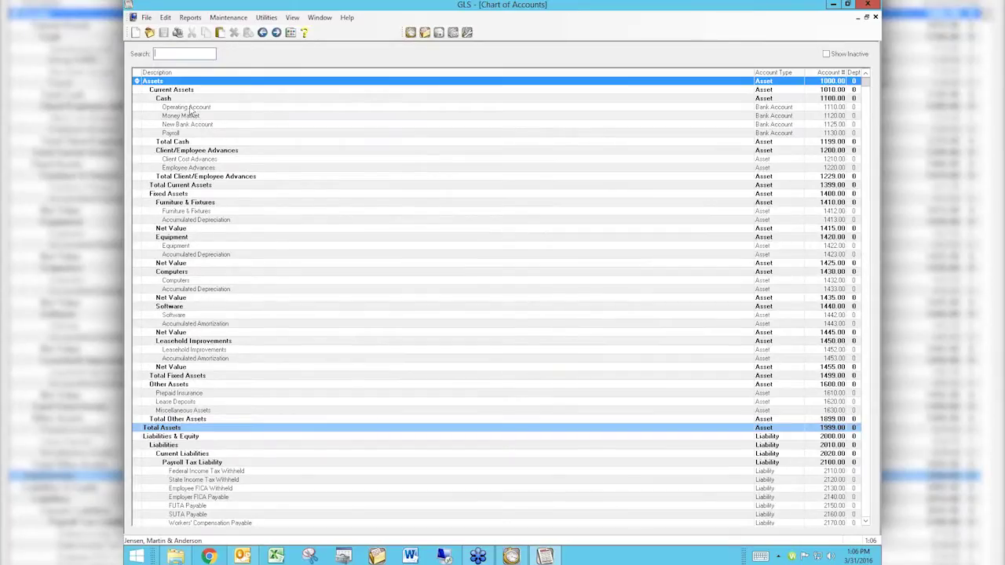
pyautogui.doubleClick(189, 108)
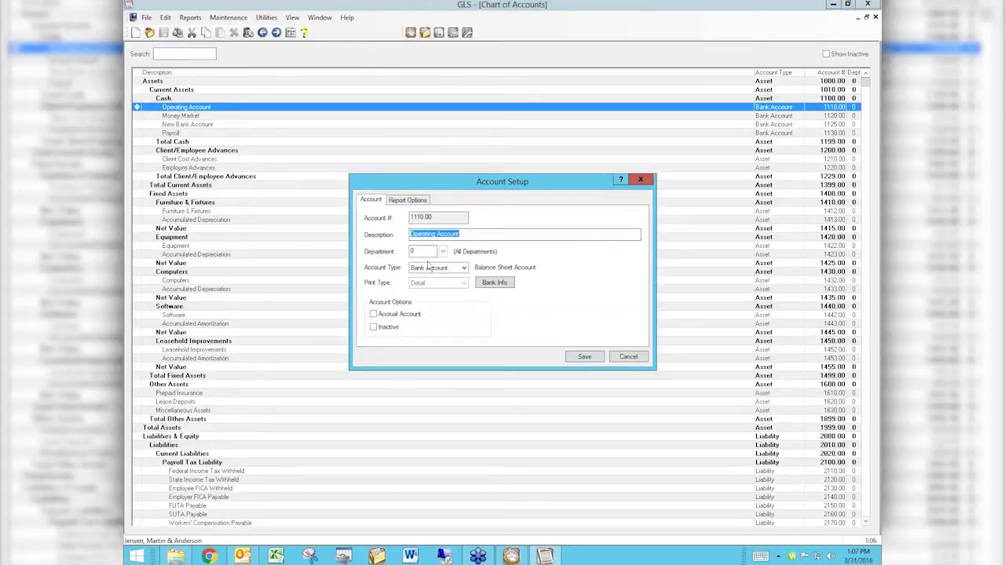
pyautogui.click(496, 289)
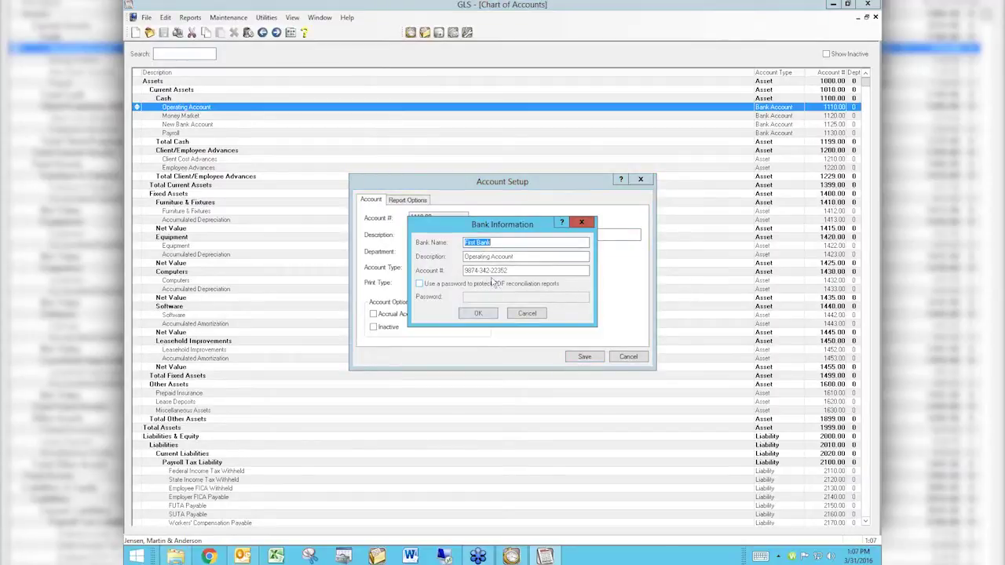
pyautogui.click(512, 270)
pyautogui.moveTo(509, 270); pyautogui.dragTo(431, 271)
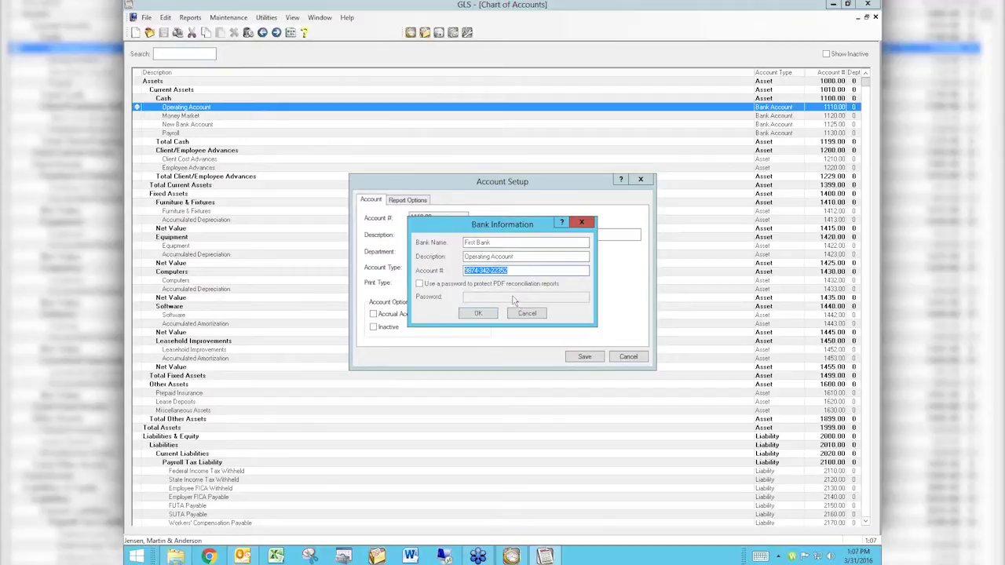
pyautogui.click(525, 316)
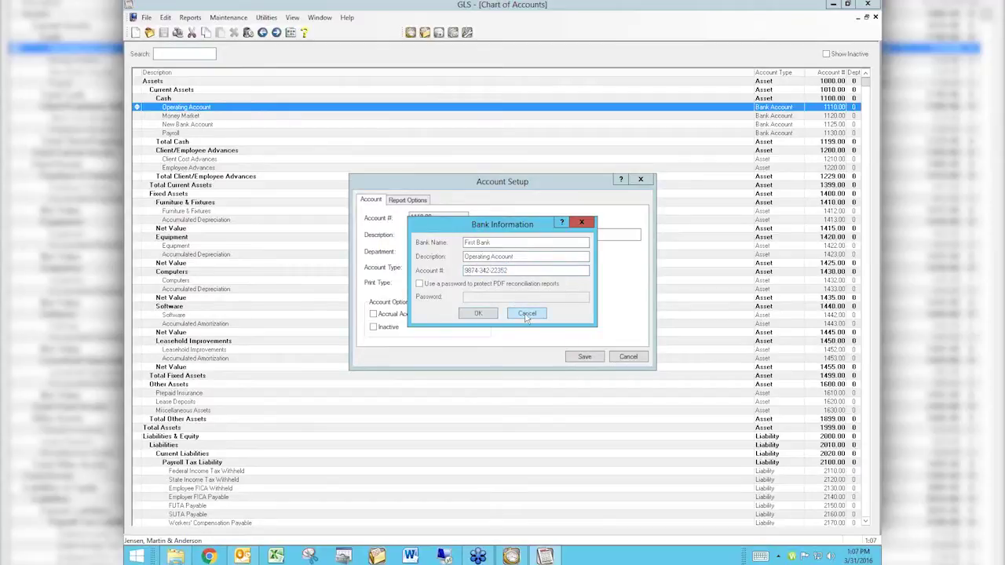
pyautogui.click(634, 183)
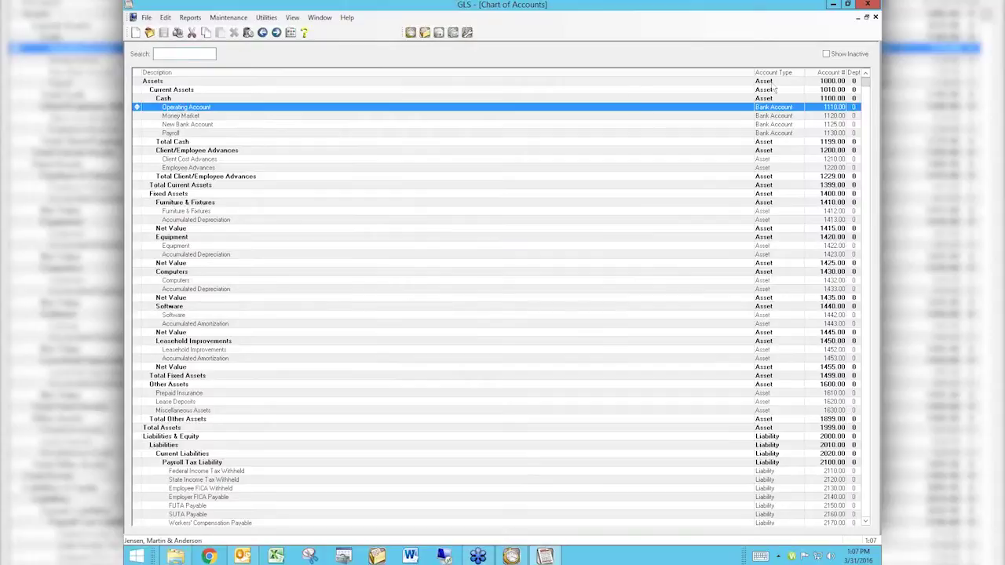
pyautogui.click(876, 17)
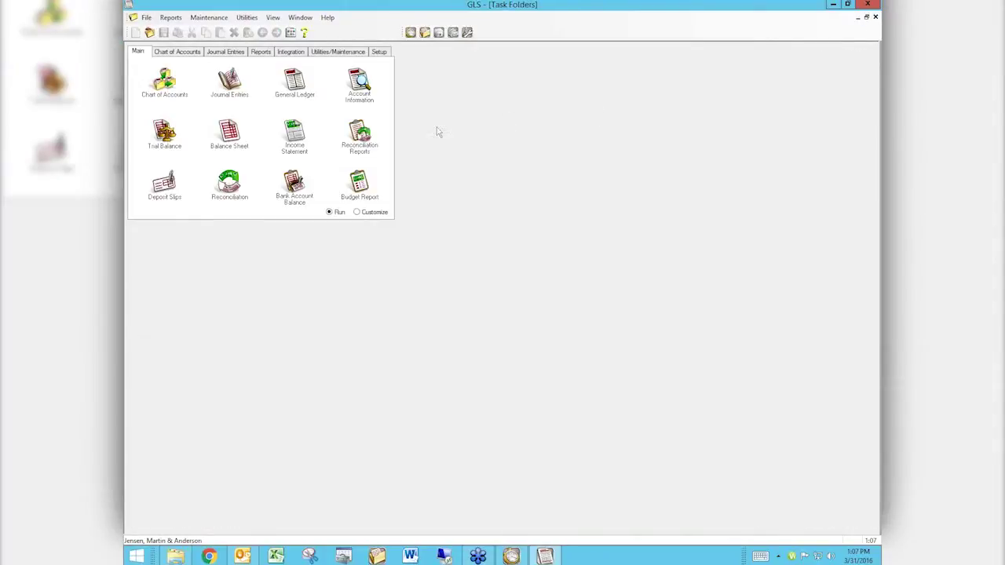
# In the Bank Account Manager, import "GLS - 1110.00 Nov Import File.ofx" for the Operating Account and keep the import file
pyautogui.click(185, 53)
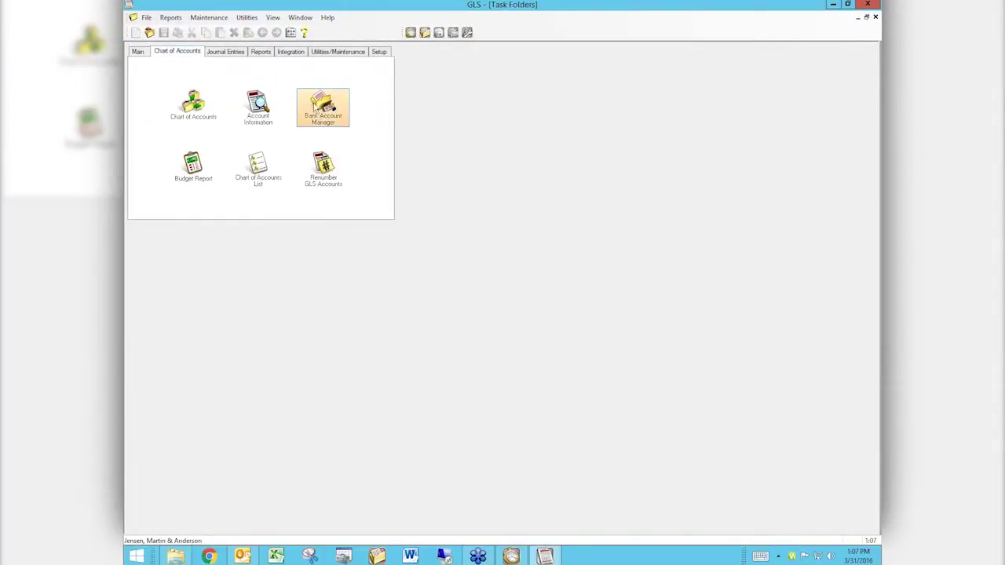
pyautogui.doubleClick(319, 108)
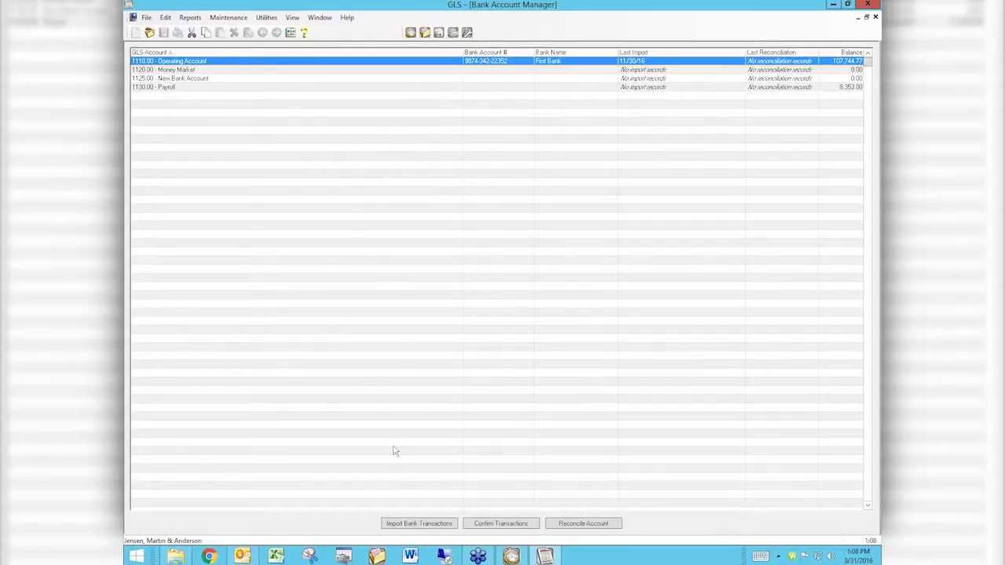
pyautogui.click(428, 525)
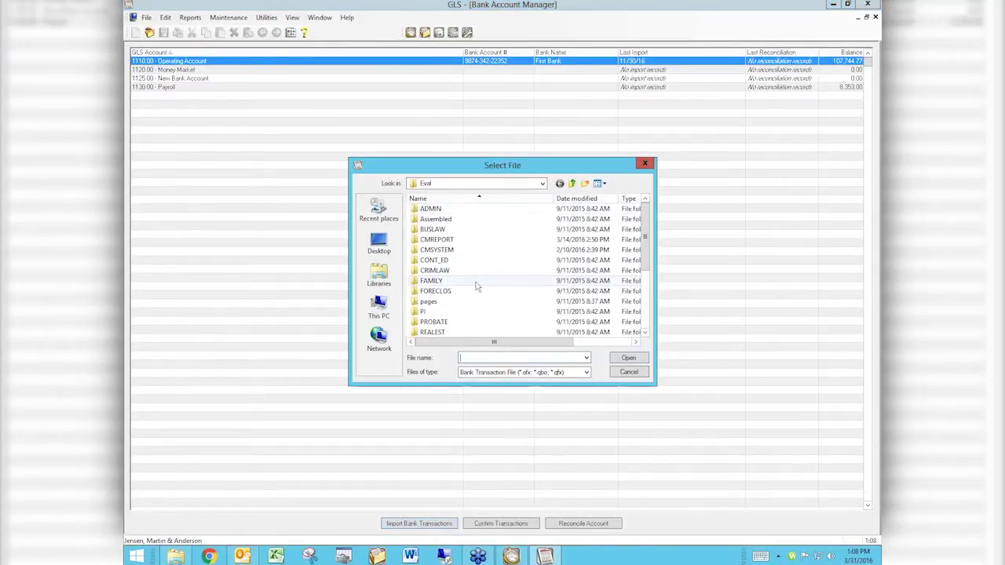
pyautogui.moveTo(646, 237); pyautogui.dragTo(649, 284)
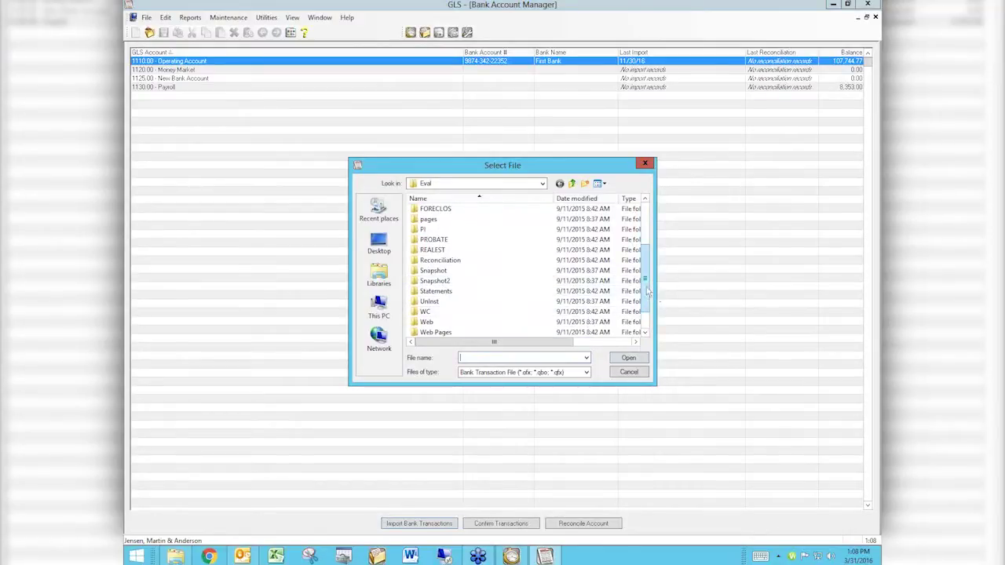
pyautogui.moveTo(647, 298); pyautogui.dragTo(648, 312)
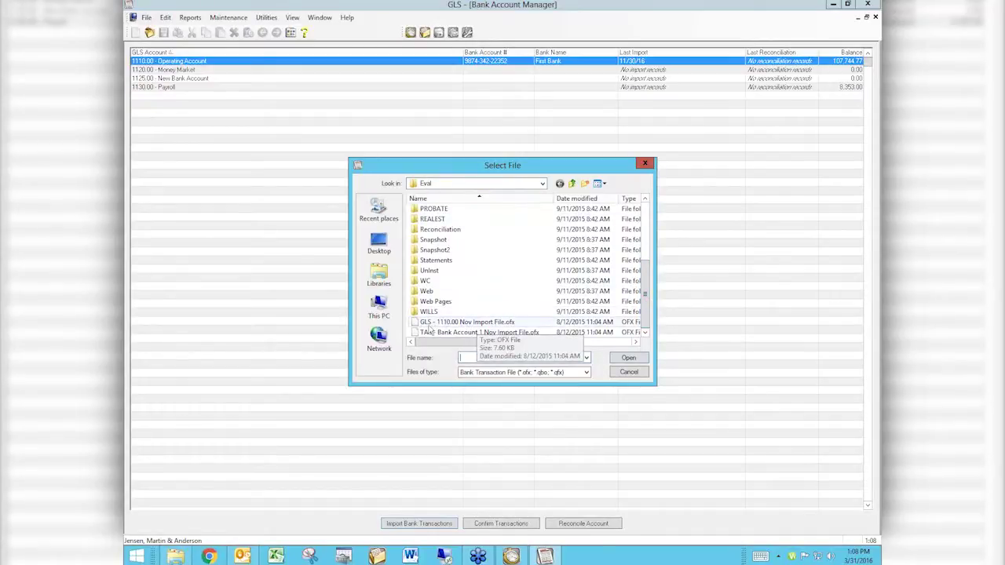
pyautogui.click(482, 324)
pyautogui.click(463, 374)
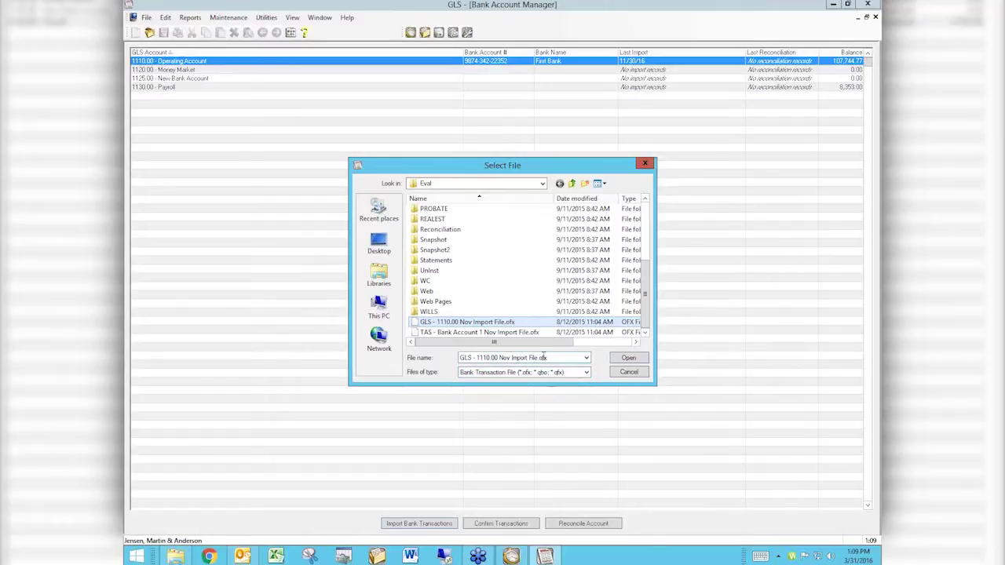
pyautogui.click(628, 359)
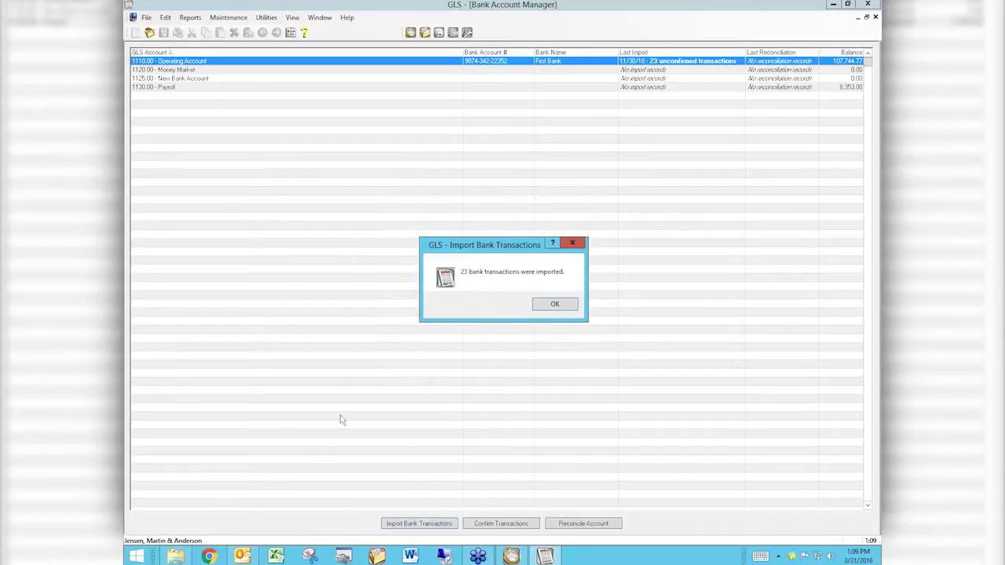
pyautogui.click(554, 307)
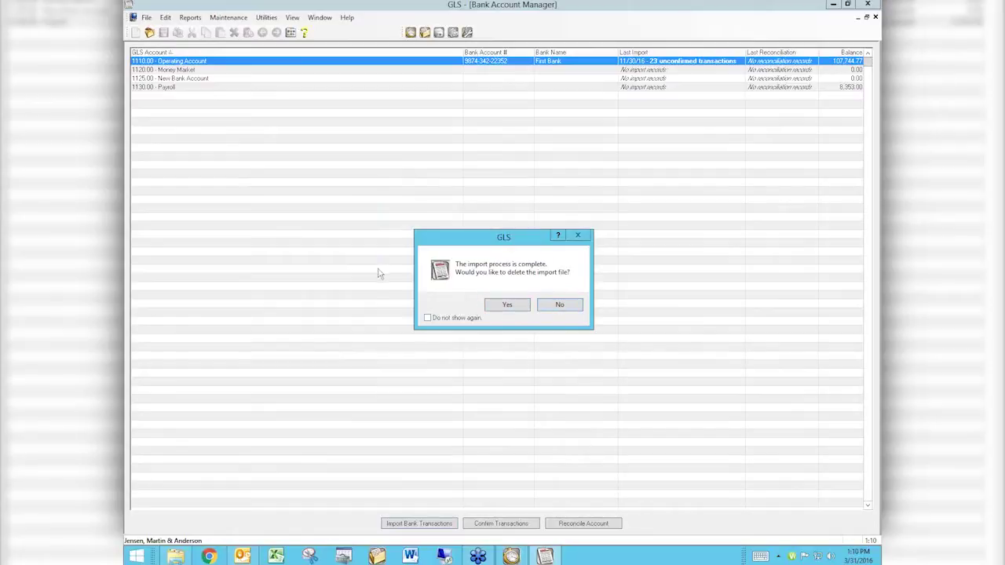
pyautogui.click(568, 309)
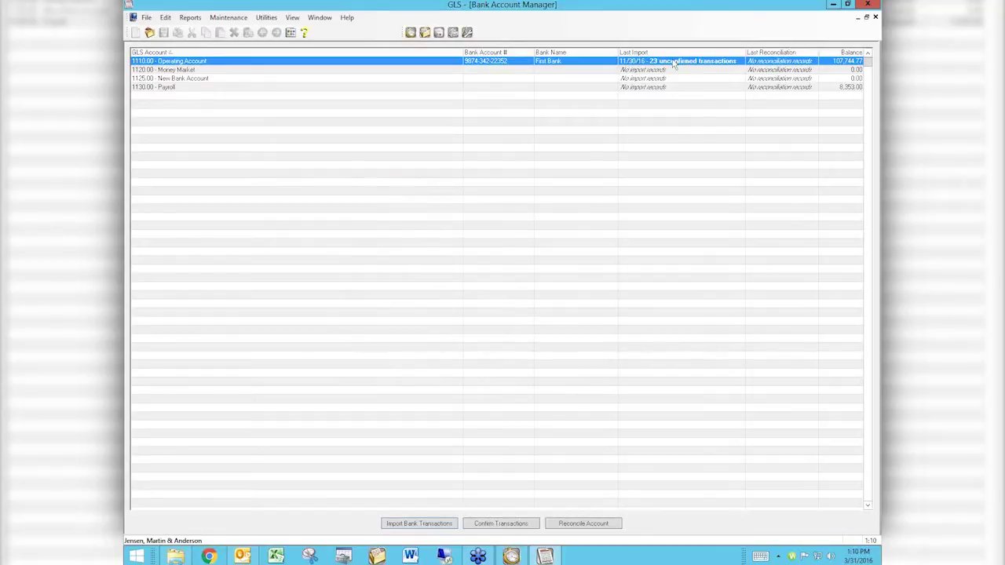
# Open the Operating Account's imported transactions for confirmation and examine the unmatched and matched lists
pyautogui.click(501, 521)
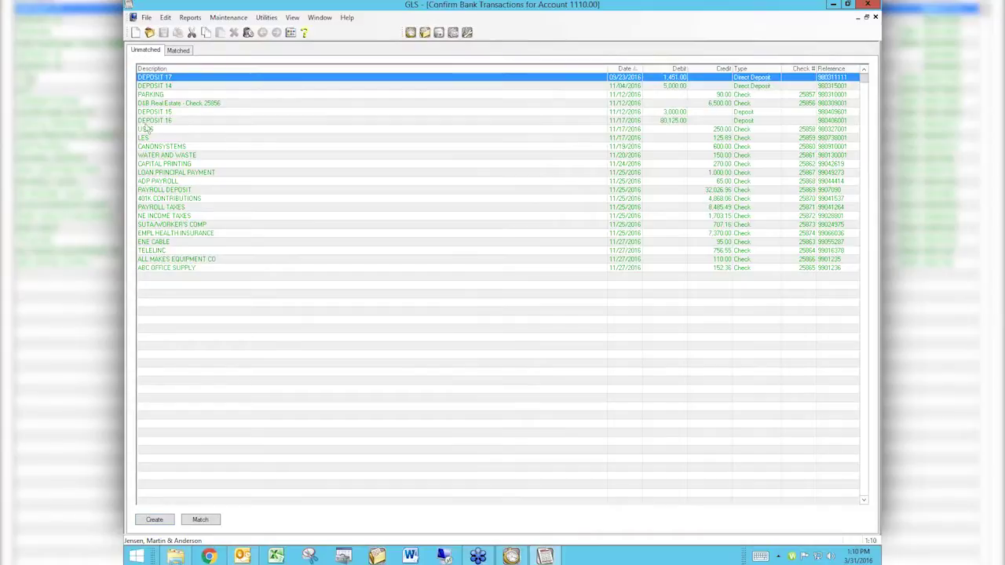
pyautogui.click(178, 50)
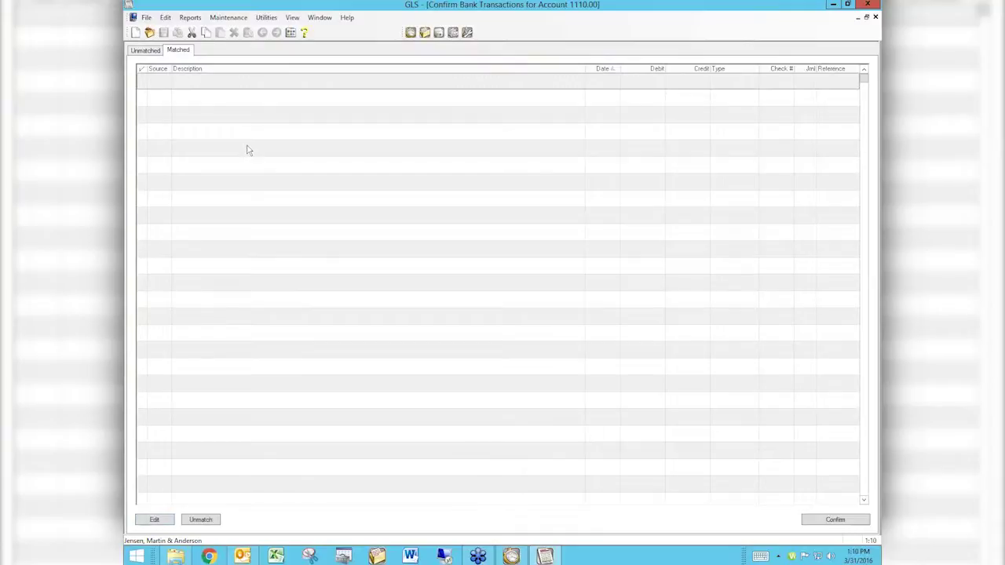
pyautogui.click(146, 51)
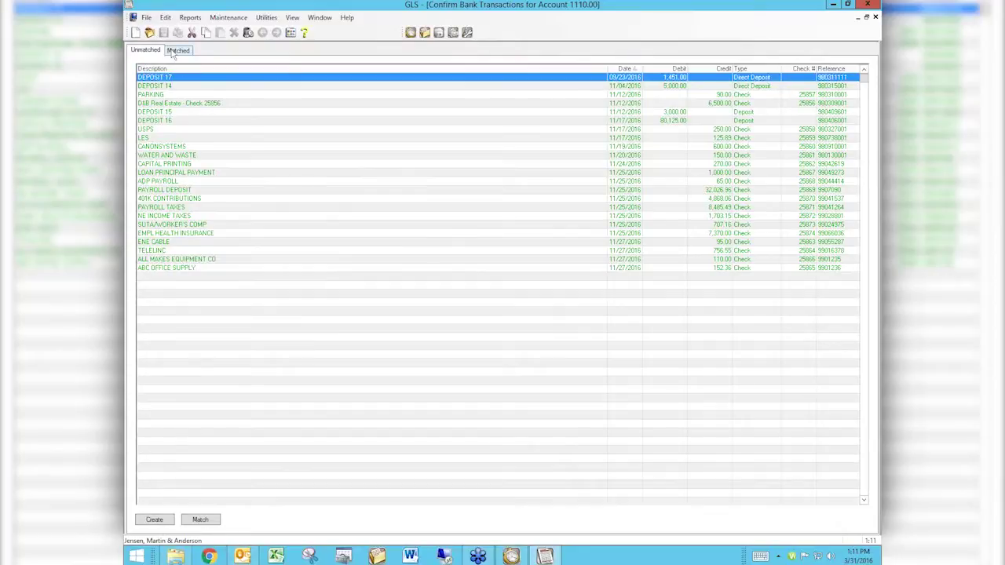
pyautogui.click(176, 50)
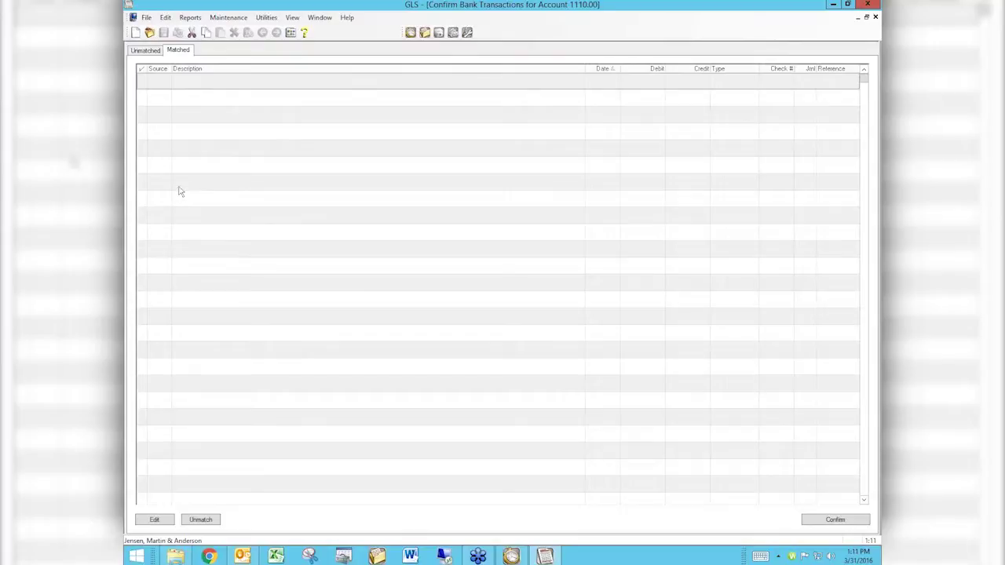
pyautogui.click(148, 51)
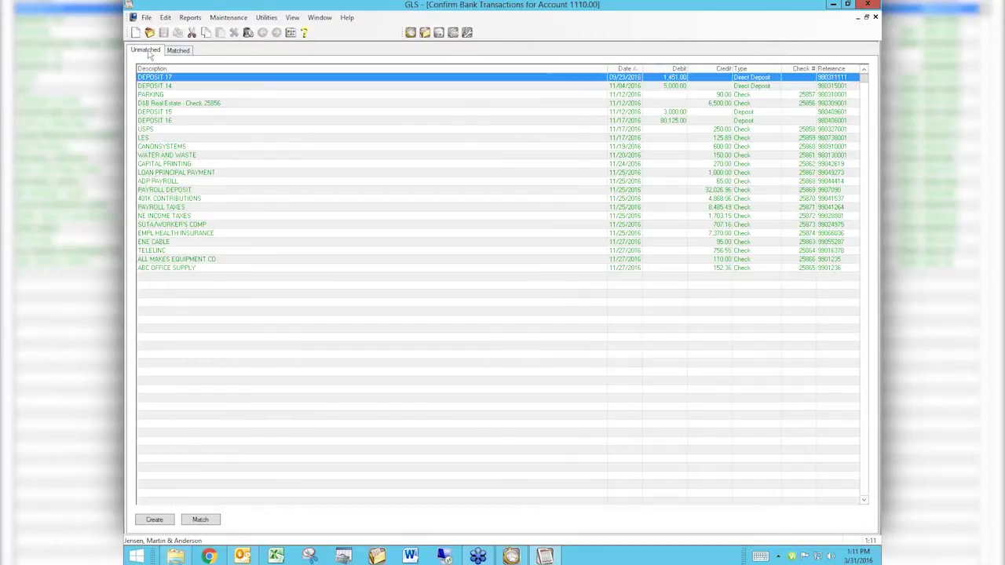
# Create and save a journal entry for the unmatched ABC OFFICE SUPPLY transaction, assigning its debit of 152.36 to Office Supplies
pyautogui.click(186, 271)
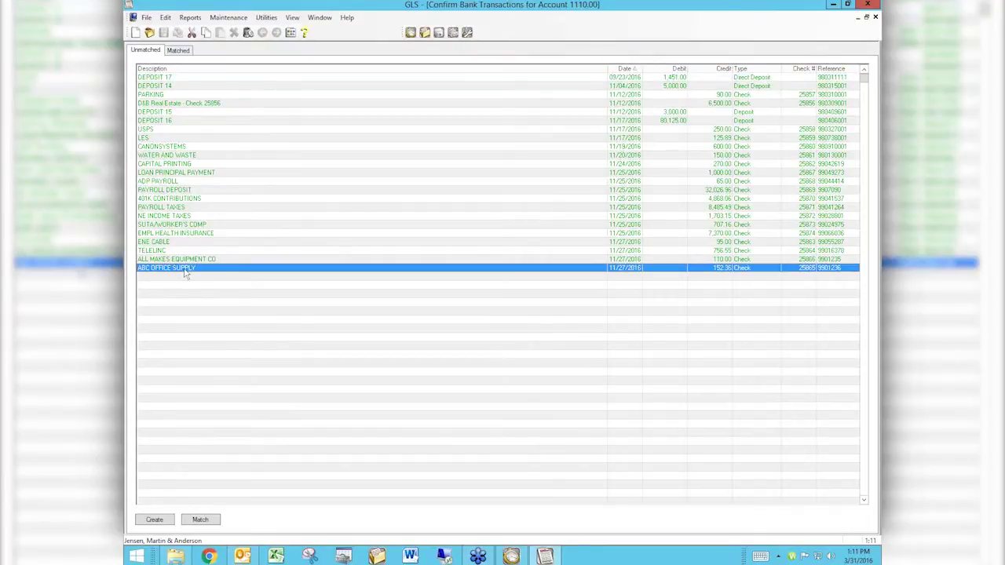
pyautogui.doubleClick(186, 272)
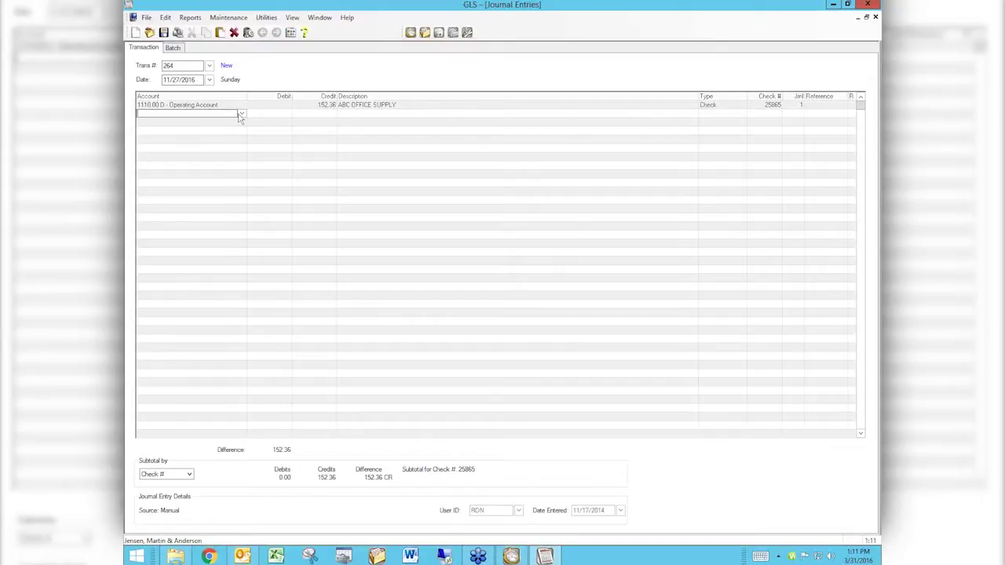
pyautogui.write('office Equipment Lease')
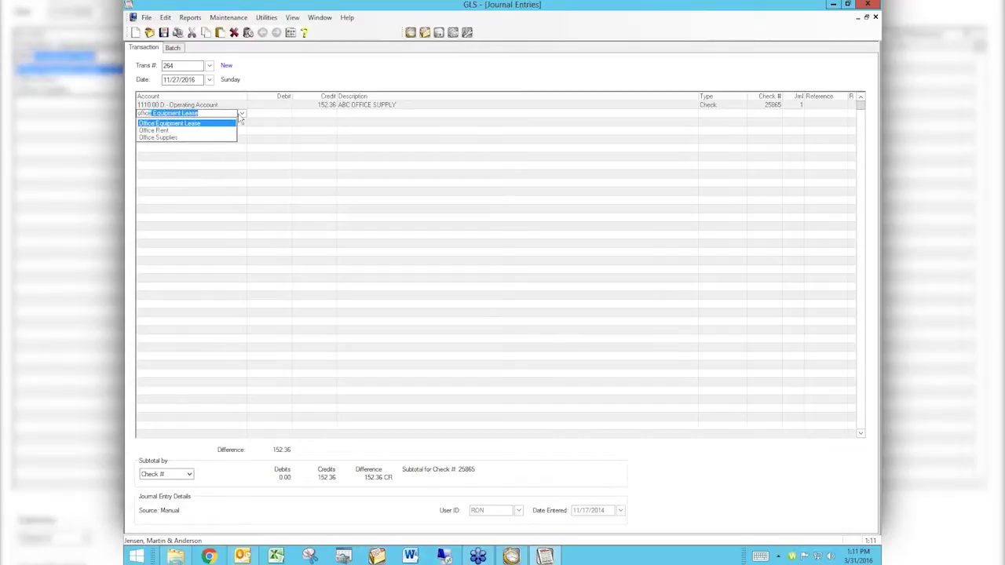
pyautogui.click(160, 138)
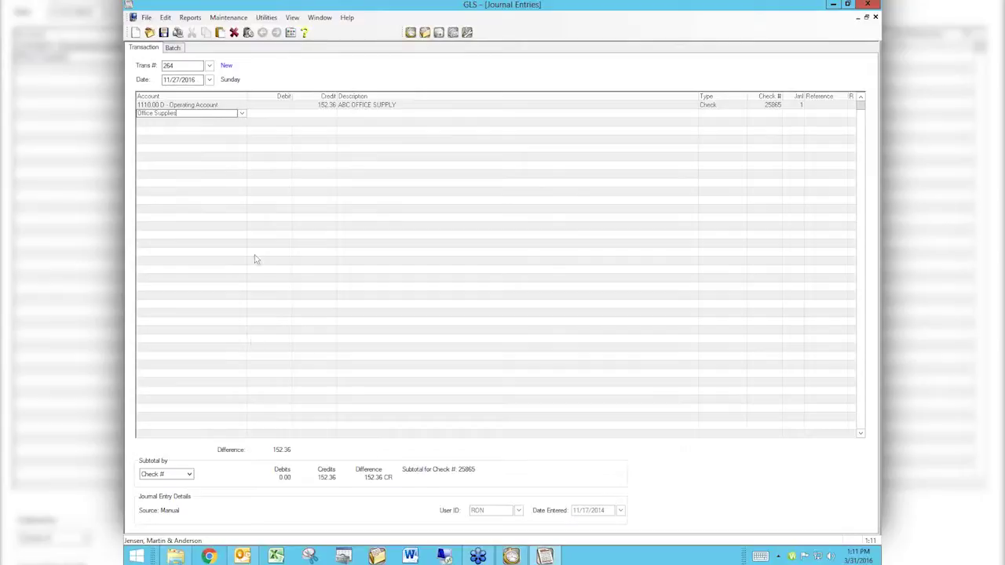
pyautogui.press('Tab')
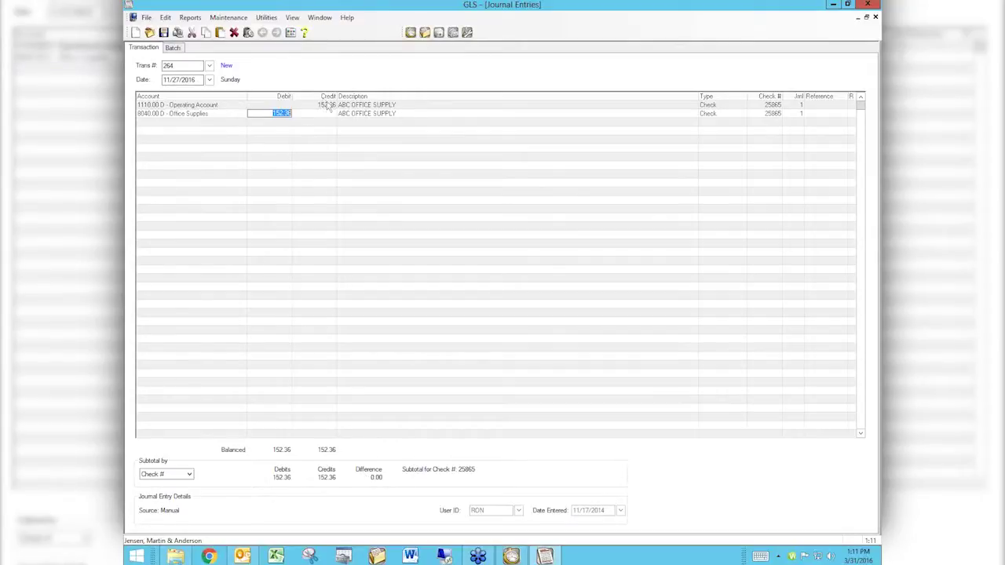
pyautogui.click(164, 32)
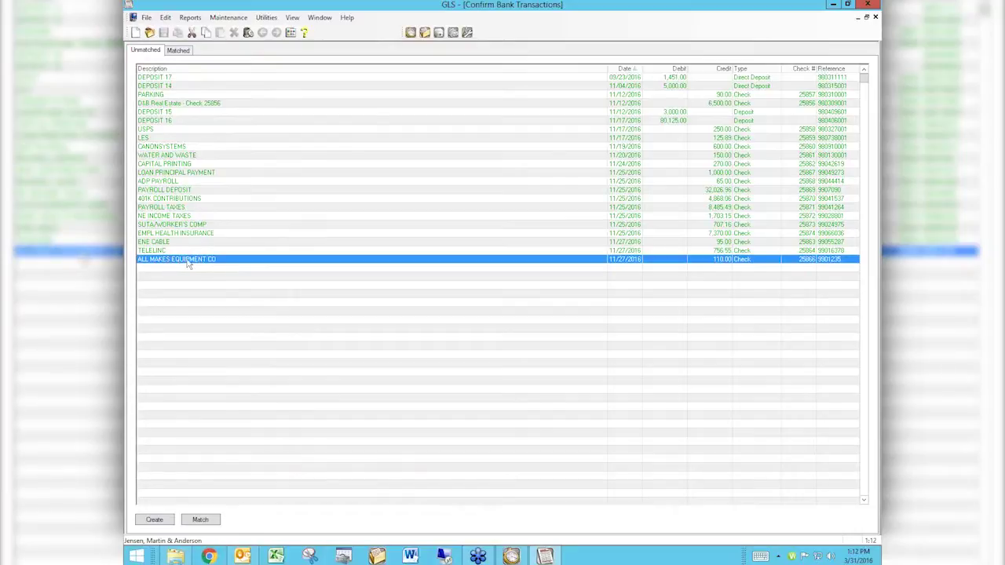
# Review the matched ABC OFFICE SUPPLY transaction and the remaining unmatched ones, then close the transaction confirmation
pyautogui.click(180, 51)
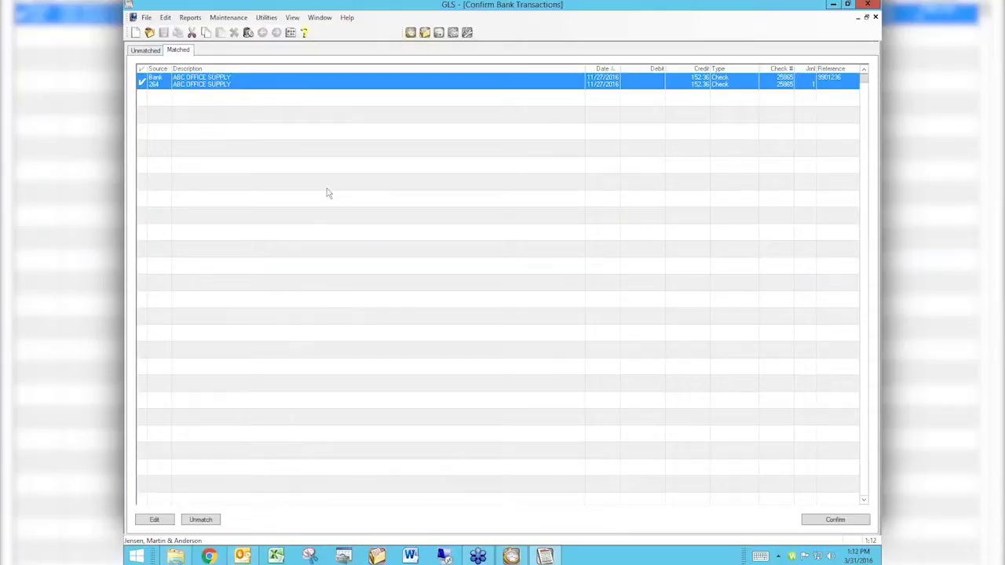
pyautogui.click(154, 50)
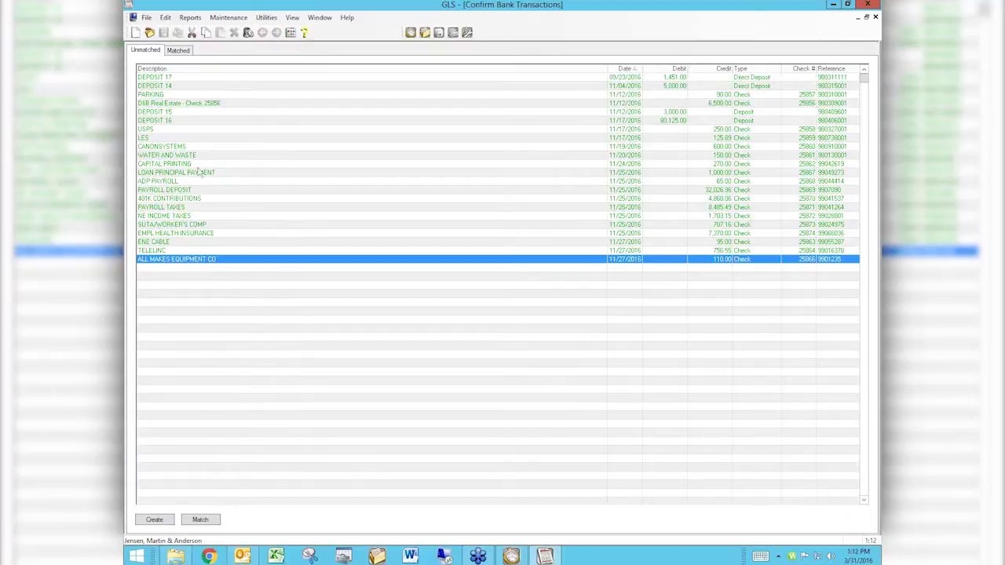
pyautogui.click(876, 16)
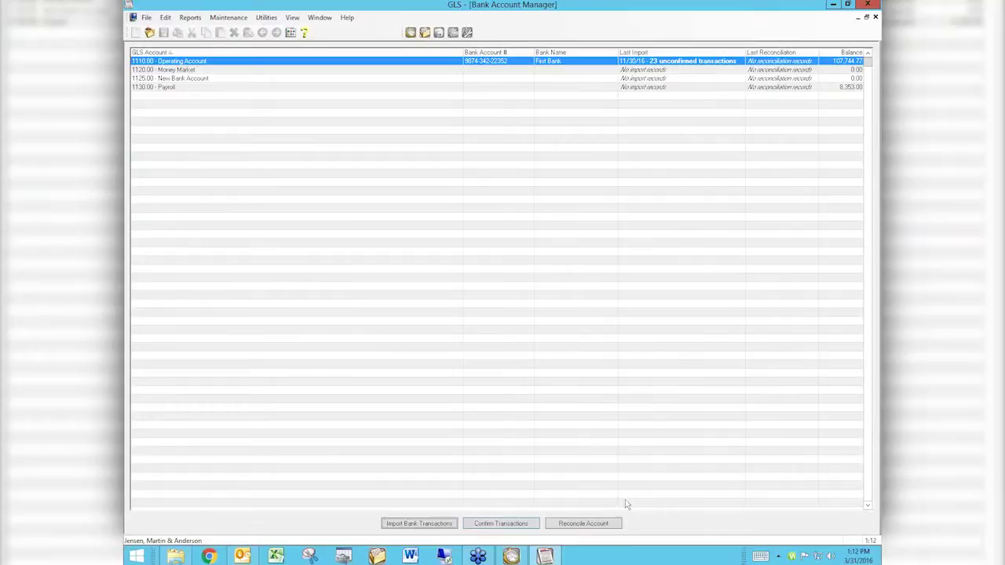
# Start reconciling the Operating Account with the 11/17/2014 statement date, continuing without reviewing its unconfirmed bank transactions
pyautogui.click(586, 524)
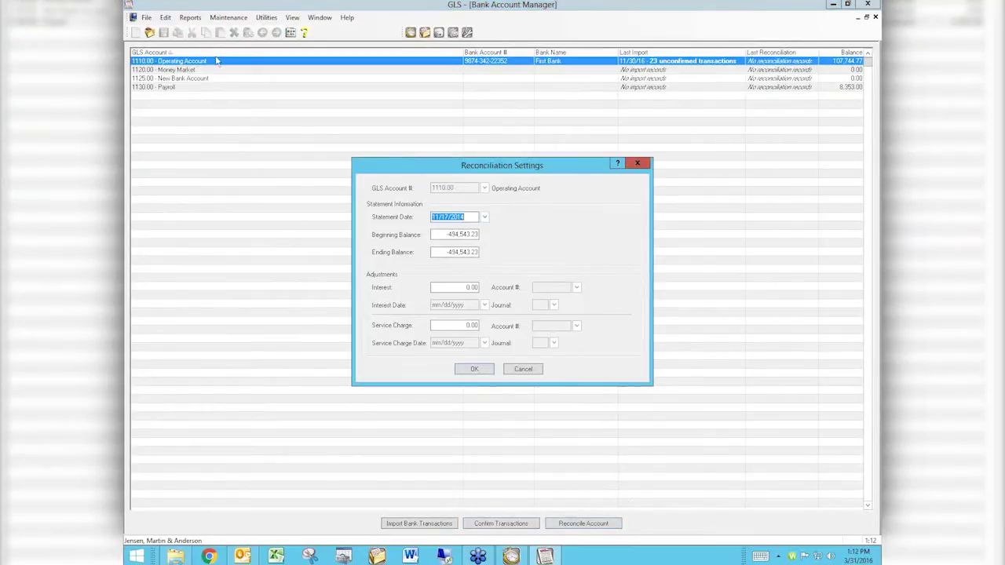
pyautogui.click(474, 367)
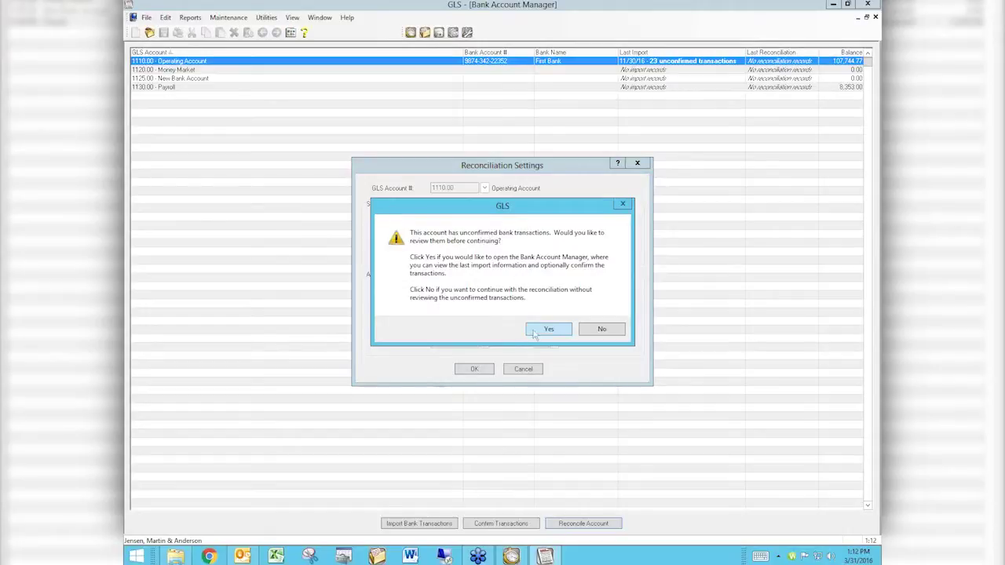
pyautogui.click(533, 334)
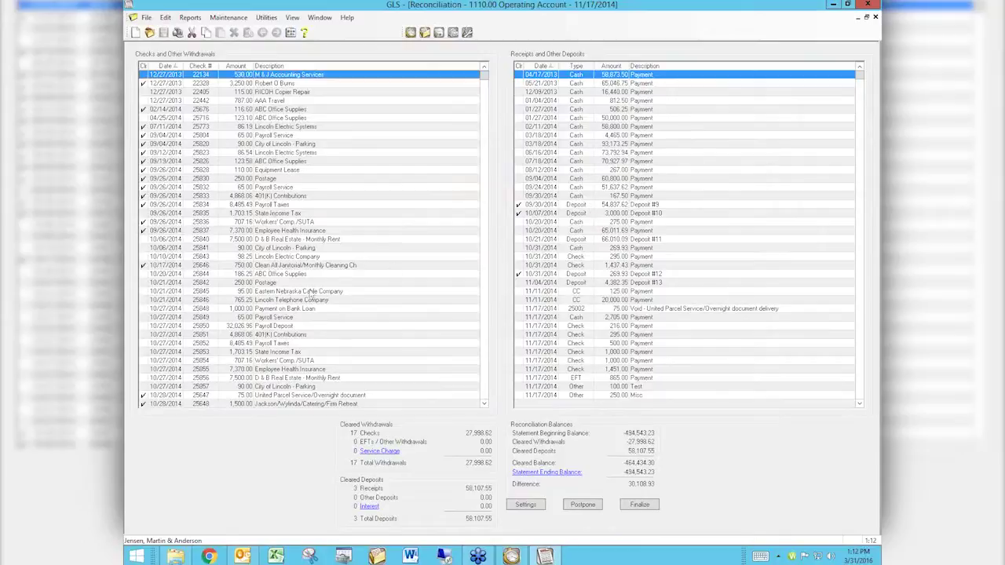
# Sort the checks and other withdrawals by amount and mark the 186.25 ABC Office Supplies check as cleared
pyautogui.scroll(-4, 335, 351)
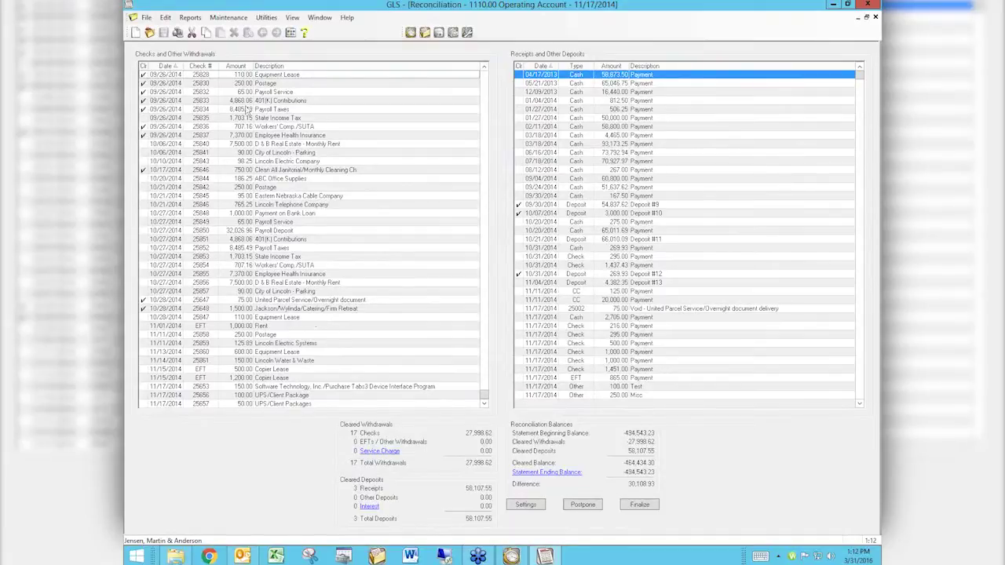
pyautogui.click(236, 66)
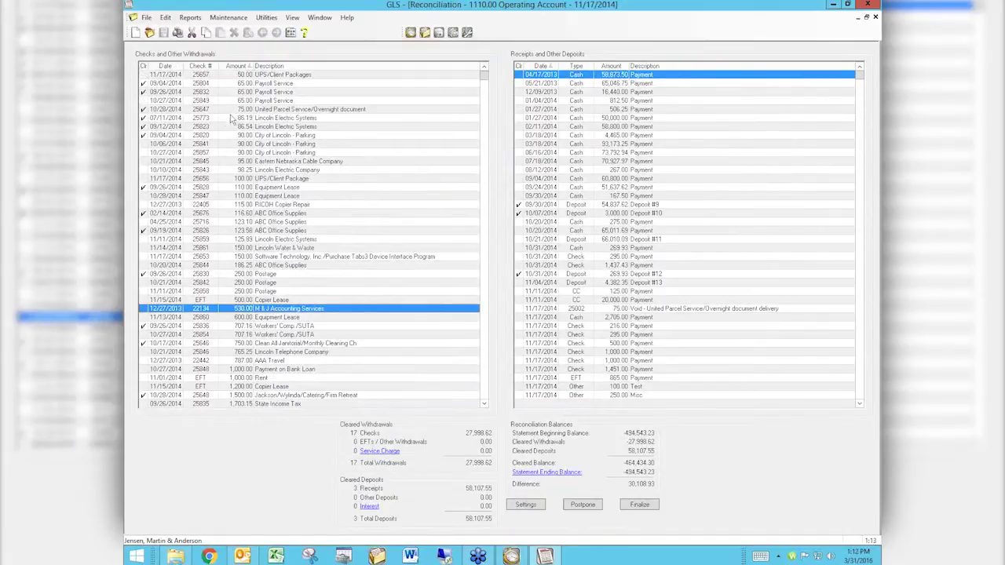
pyautogui.click(275, 267)
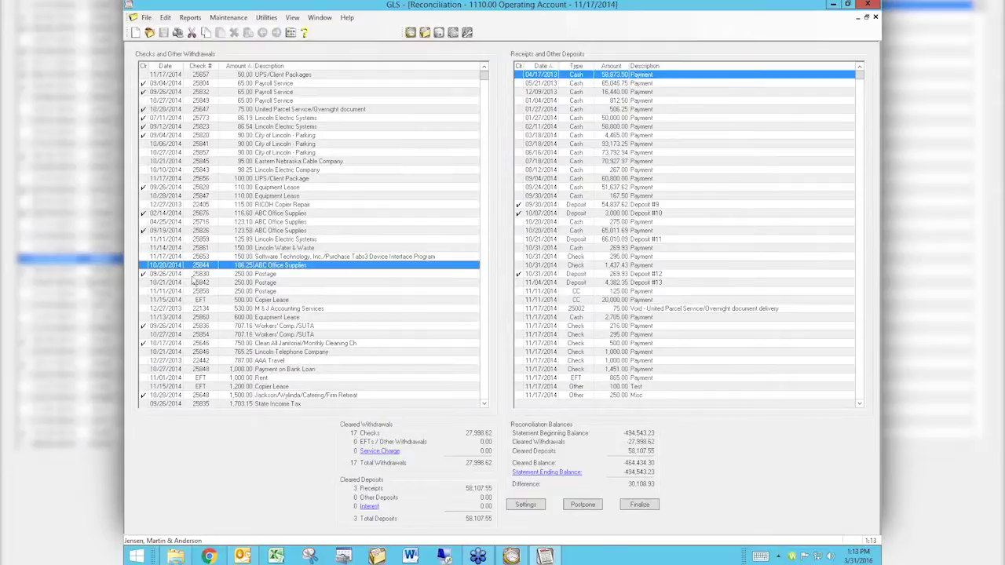
pyautogui.click(143, 266)
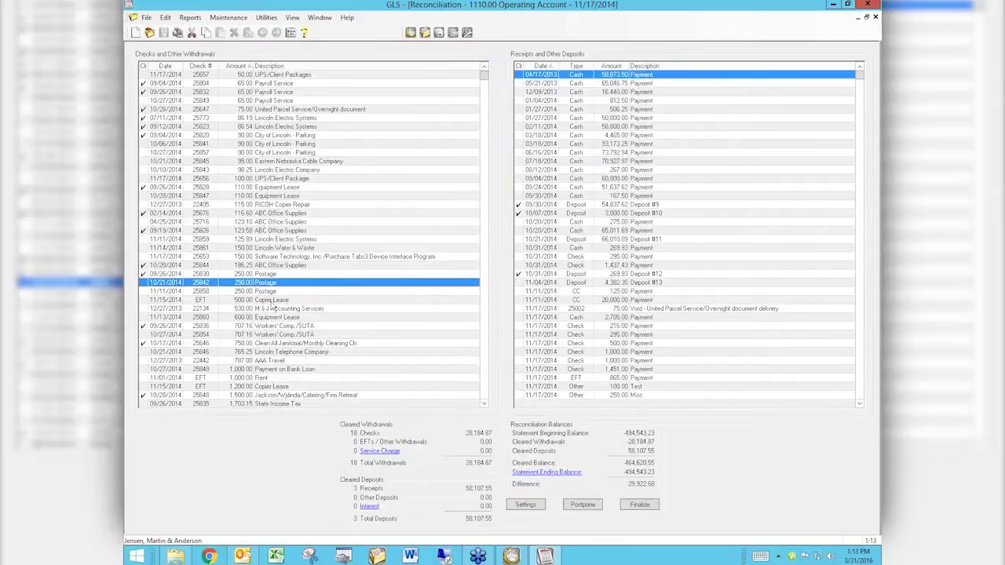
# Postpone the Operating Account reconciliation, saving the work, and close the Bank Account Manager
pyautogui.click(876, 16)
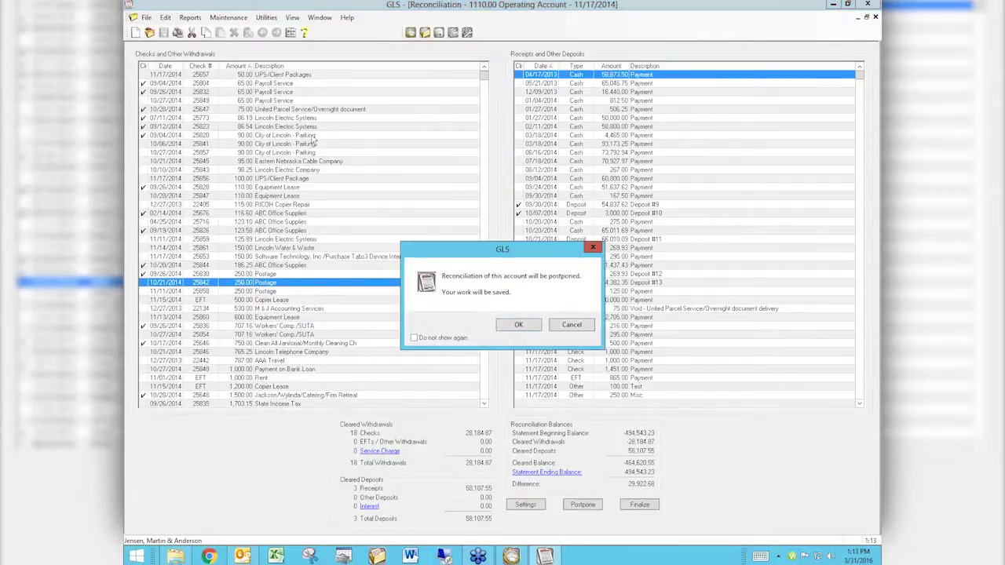
pyautogui.click(518, 325)
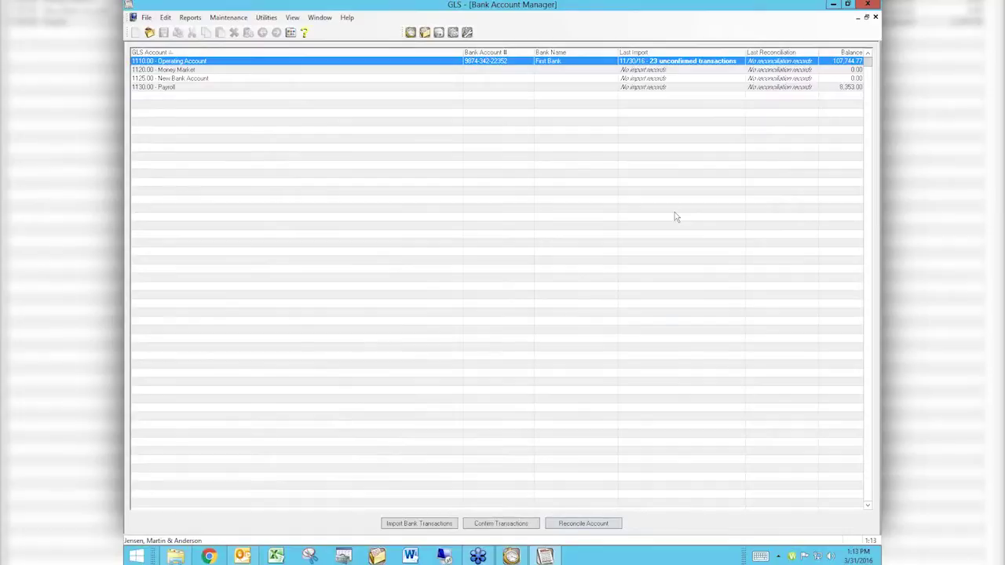
pyautogui.click(876, 17)
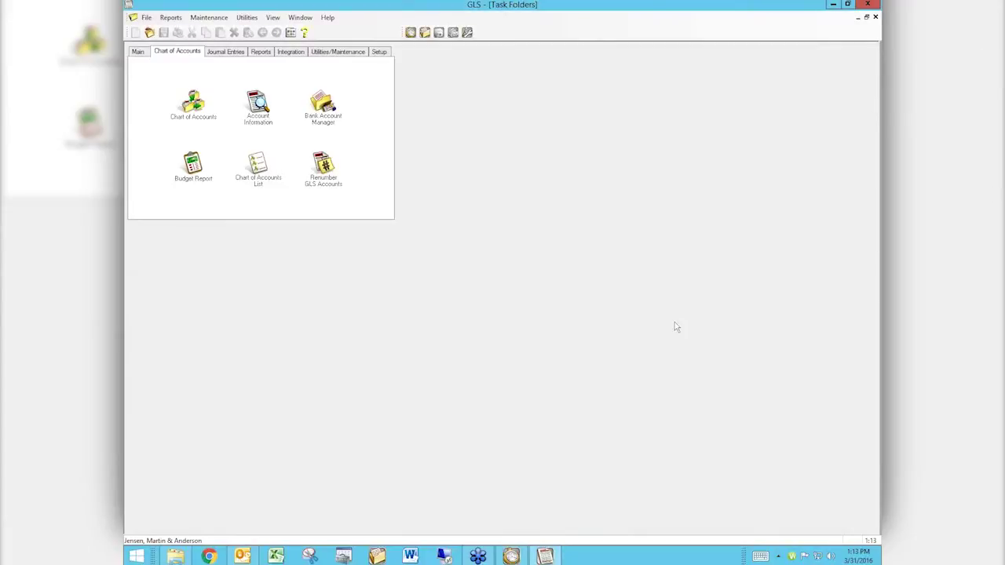
# Switch to Tabs3 and open the setup record of timekeeper 1
pyautogui.click(512, 556)
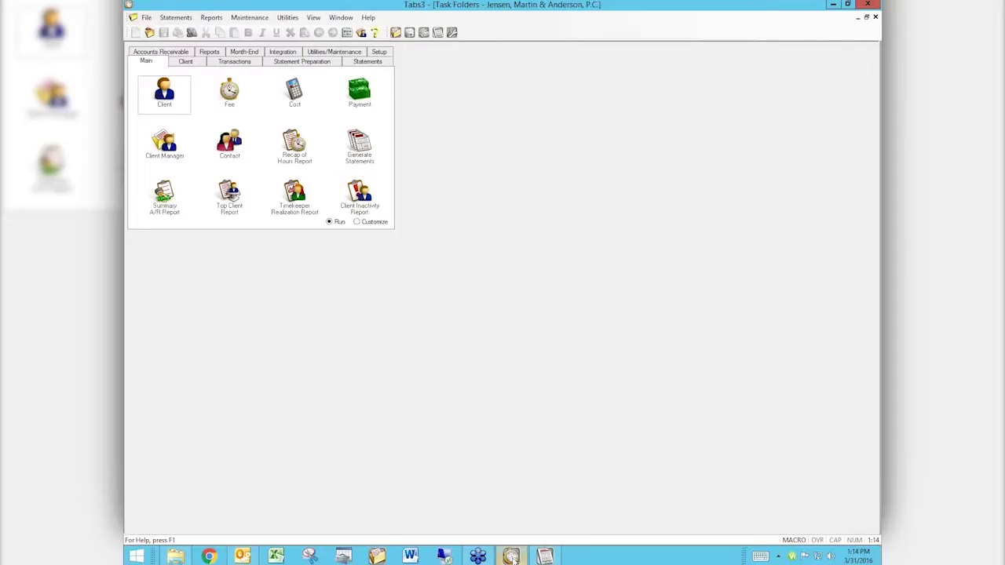
pyautogui.click(369, 60)
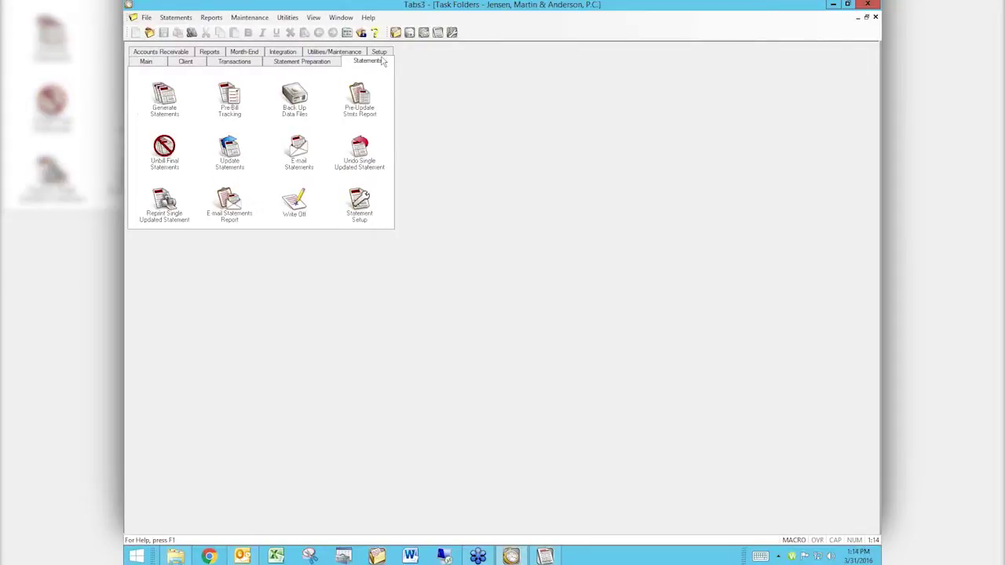
pyautogui.click(380, 52)
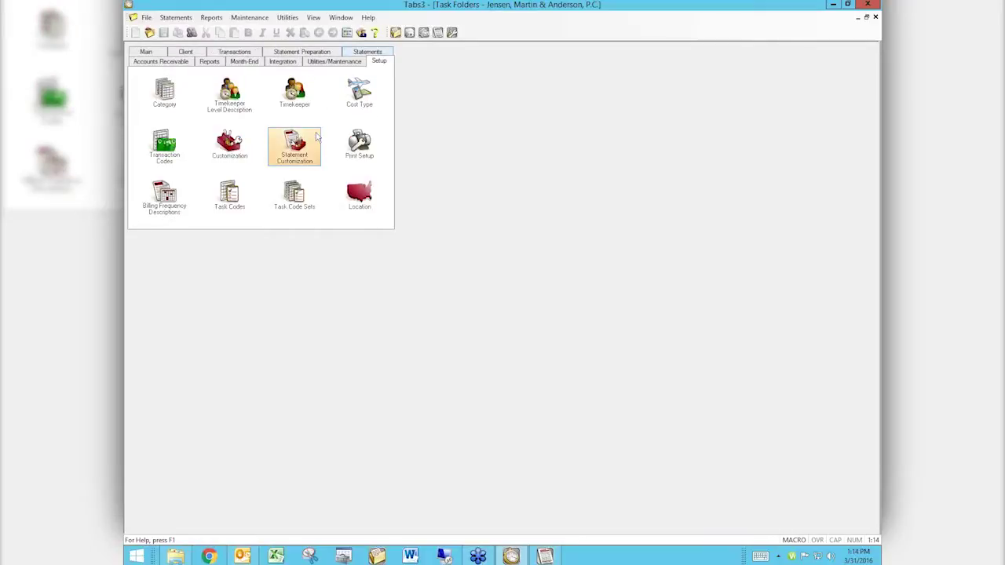
pyautogui.click(290, 99)
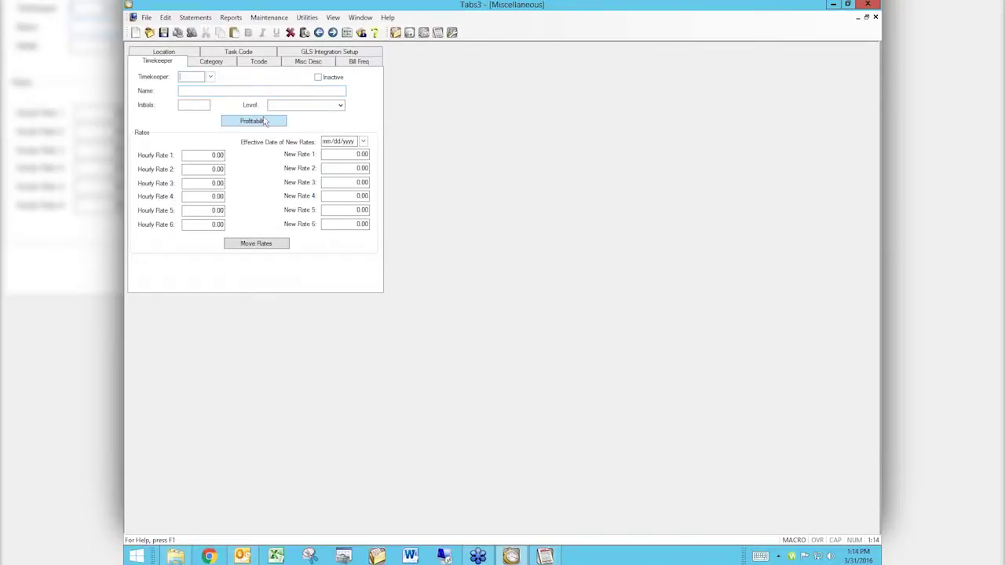
pyautogui.click(210, 77)
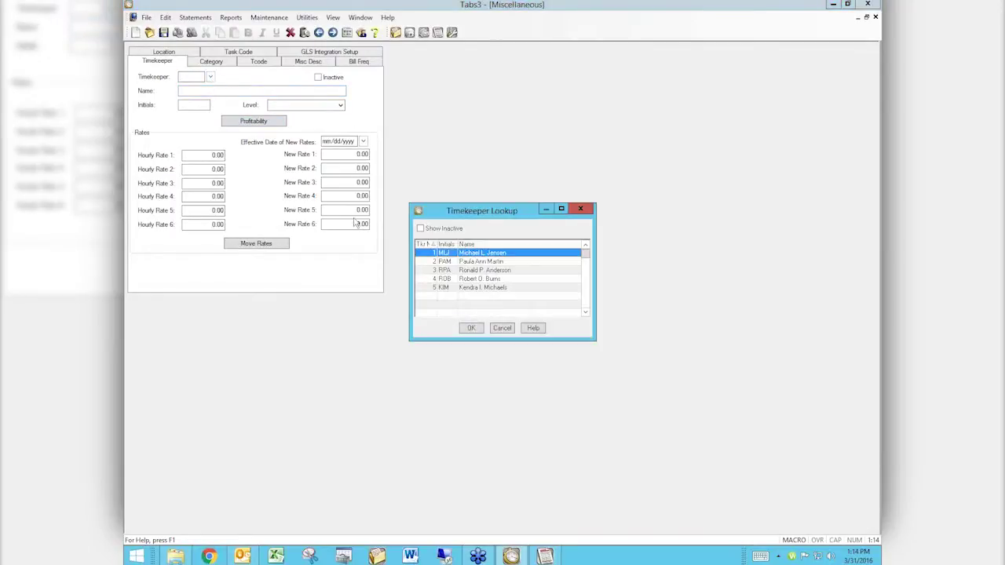
pyautogui.doubleClick(475, 253)
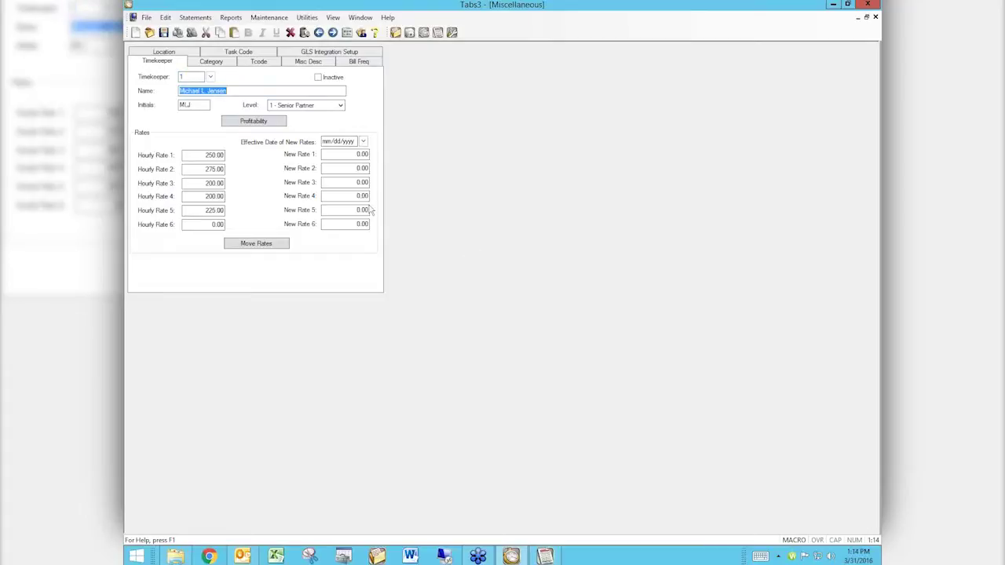
# Allocate a yearly overhead of 120,000 across timekeeper 1's profitability amounts and save the changed record
pyautogui.click(254, 121)
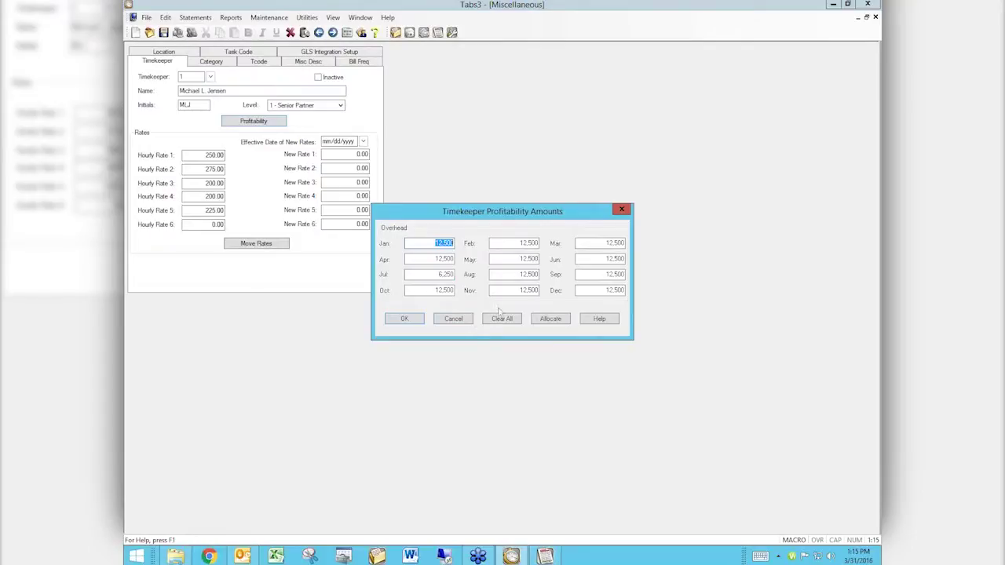
pyautogui.click(548, 320)
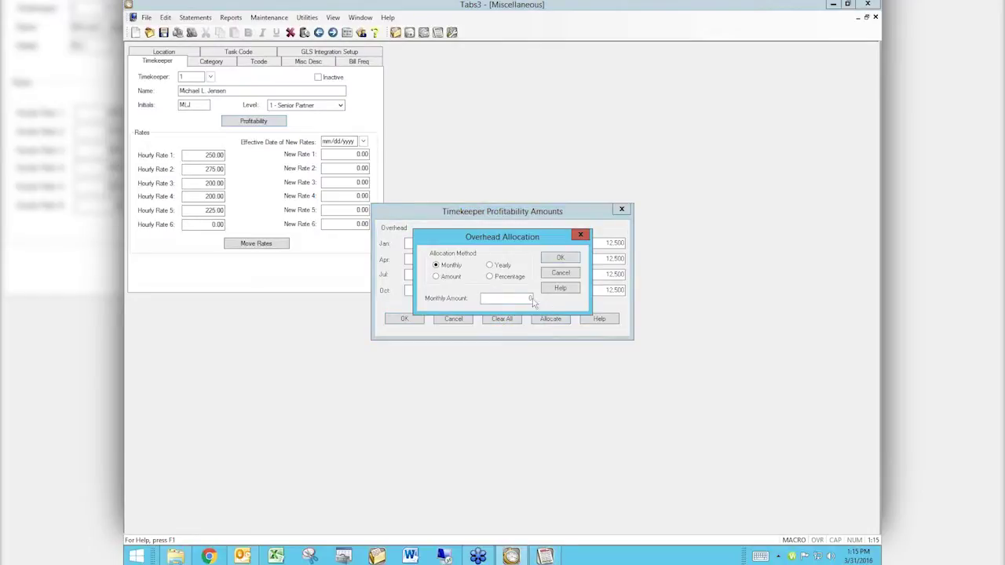
pyautogui.click(495, 266)
pyautogui.click(522, 299)
pyautogui.write('120,000')
pyautogui.click(552, 258)
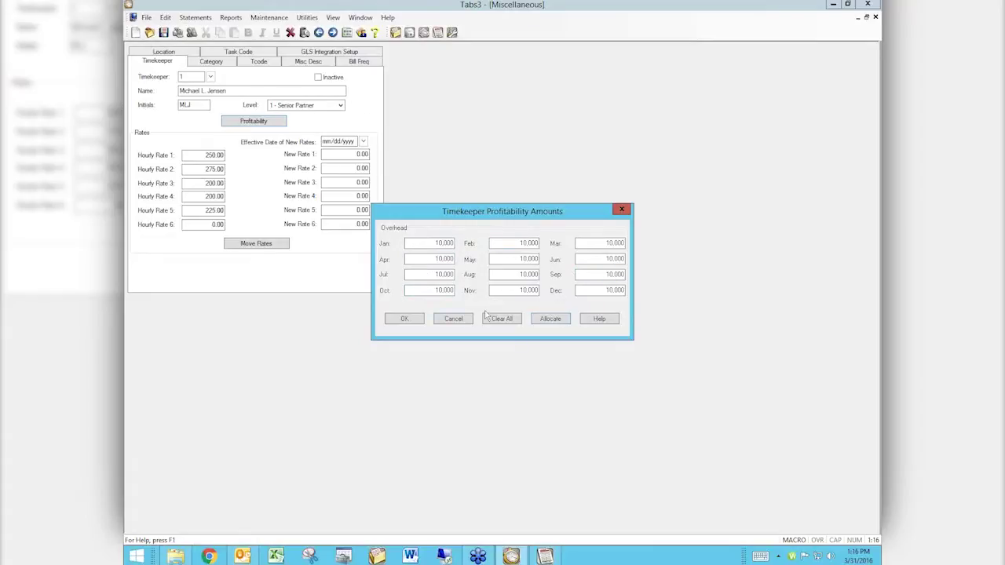
pyautogui.click(421, 321)
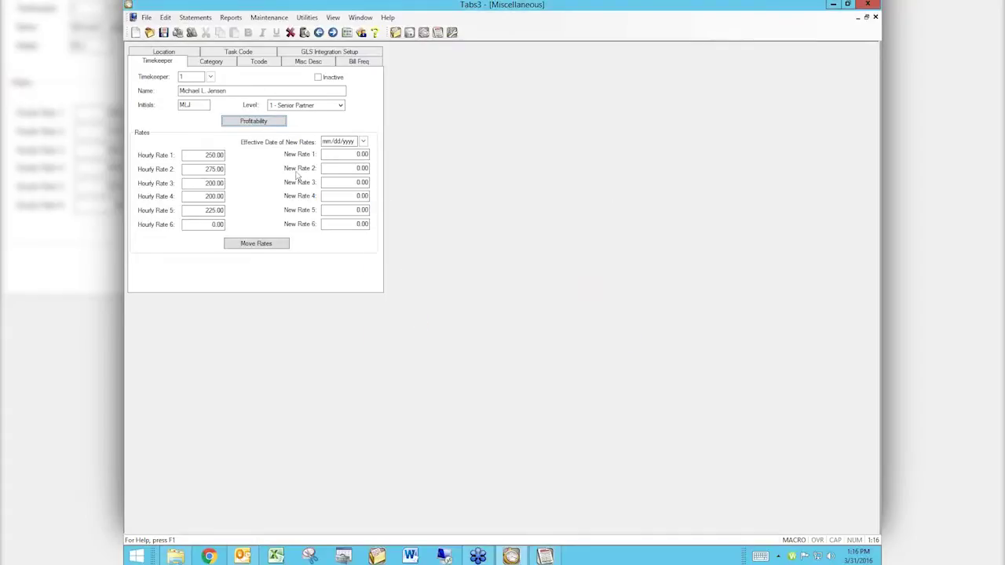
pyautogui.click(226, 123)
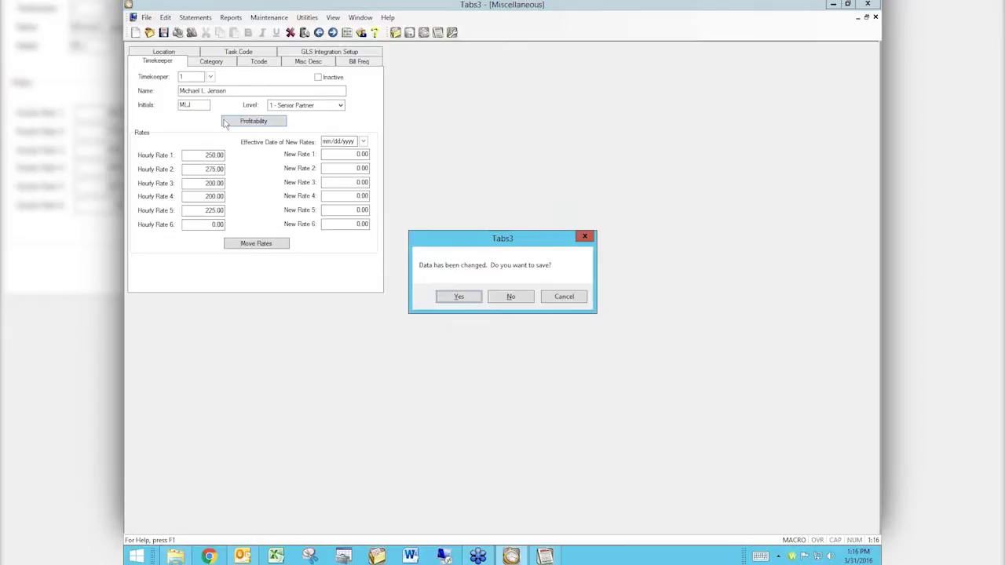
pyautogui.click(465, 295)
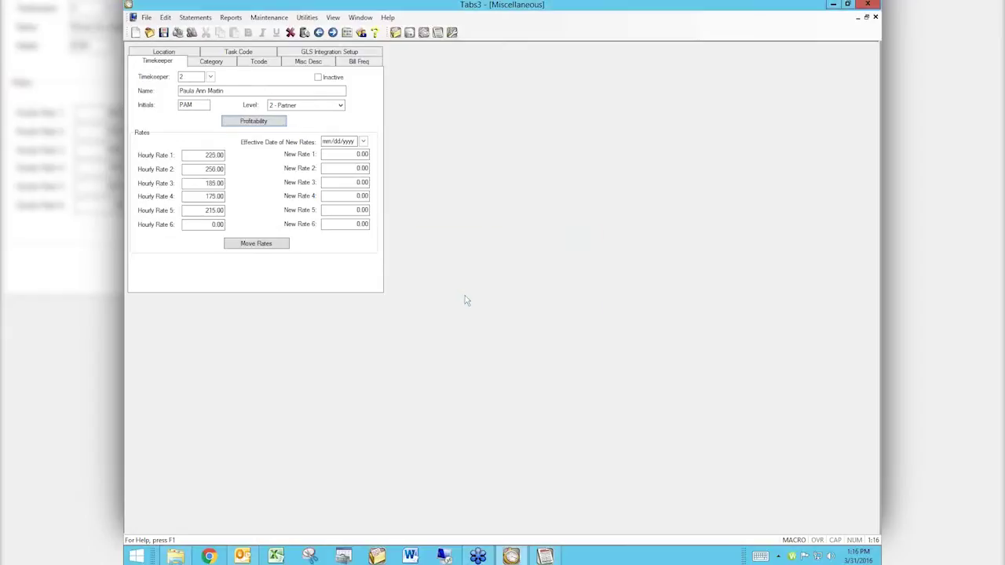
# Review the monthly overhead amounts in timekeeper 2's profitability settings and close the timekeeper setup
pyautogui.click(254, 122)
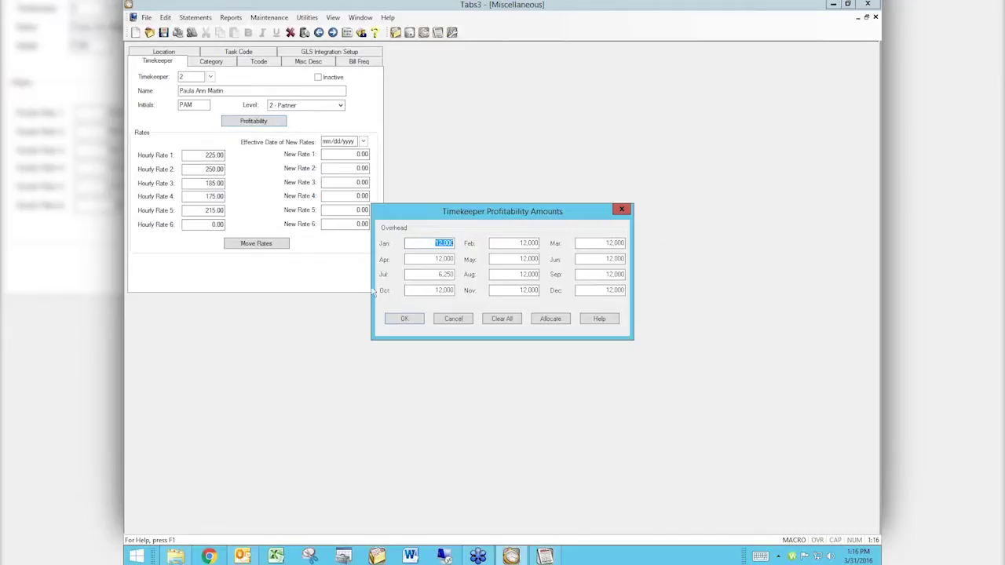
pyautogui.click(405, 319)
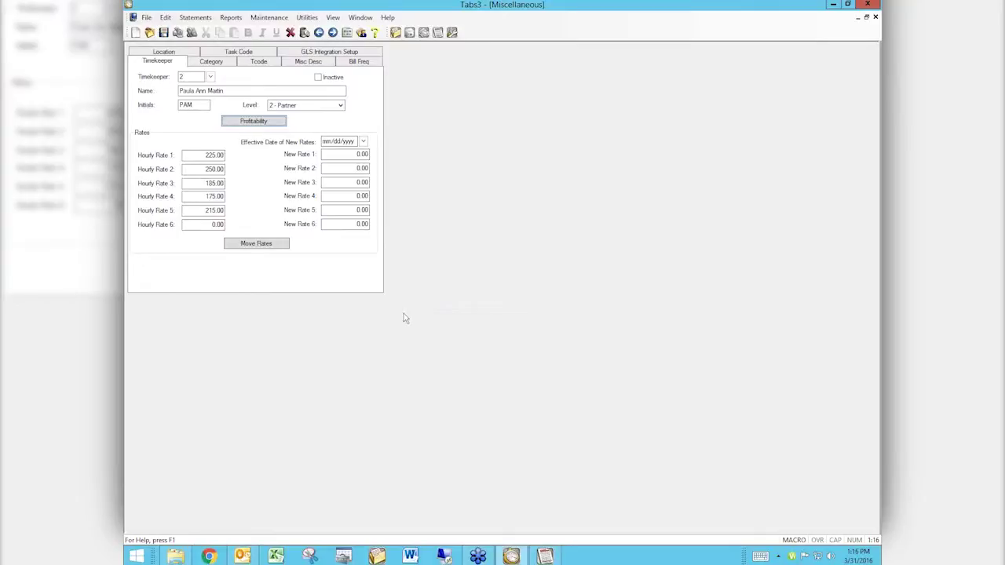
pyautogui.click(876, 17)
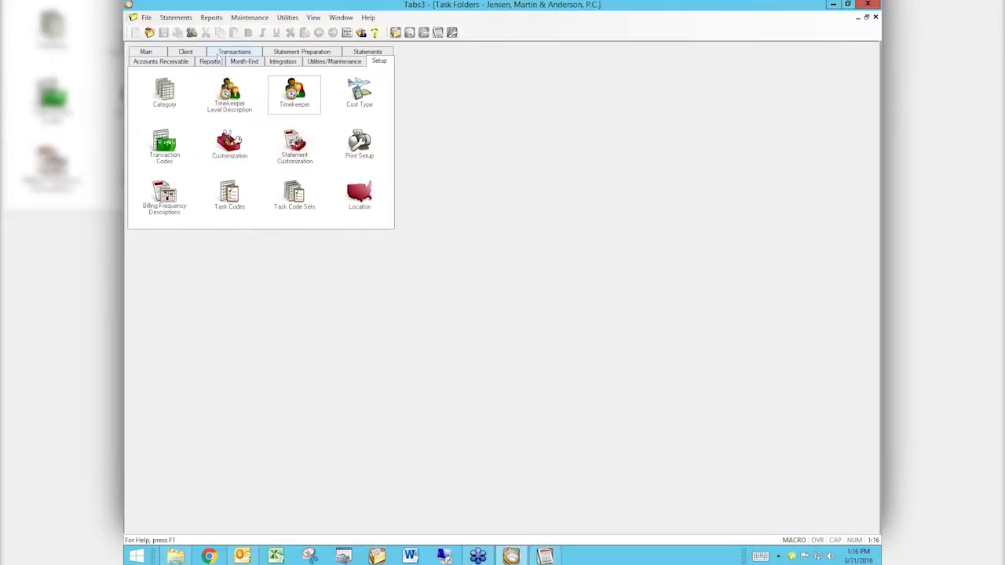
# Open the Timekeeper Profitability Report from the management reports, covering April 2014 through November 2014
pyautogui.click(217, 65)
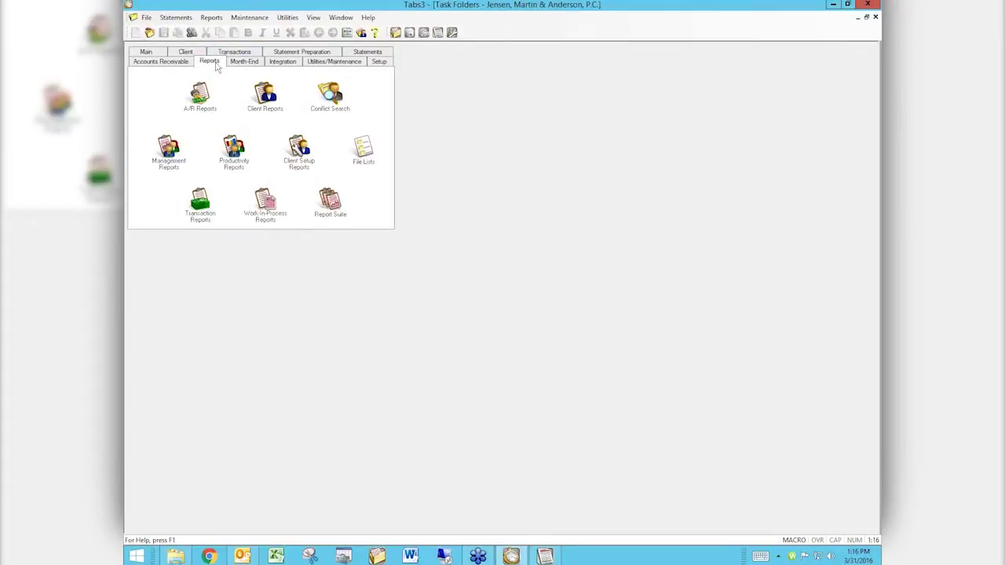
pyautogui.click(166, 153)
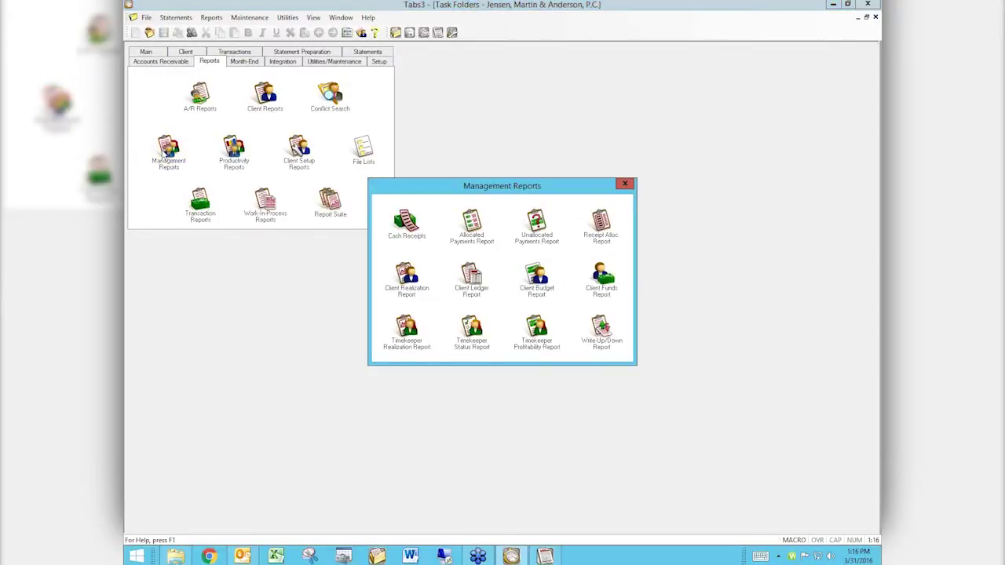
pyautogui.click(542, 334)
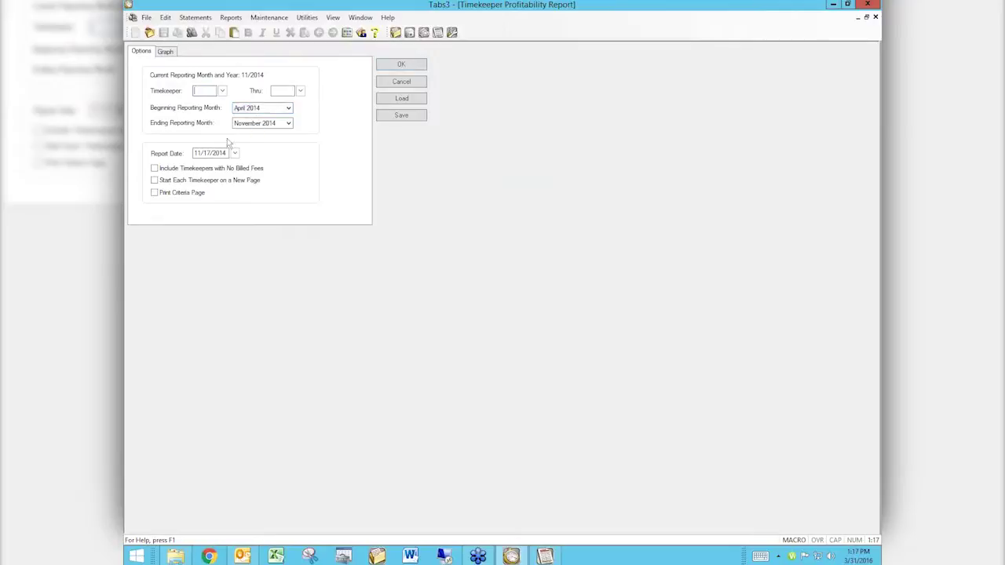
pyautogui.click(264, 122)
# Enable creating a graph from the report, set the graphed item to Billed Fees, and generate the vertical bar graph
pyautogui.click(167, 53)
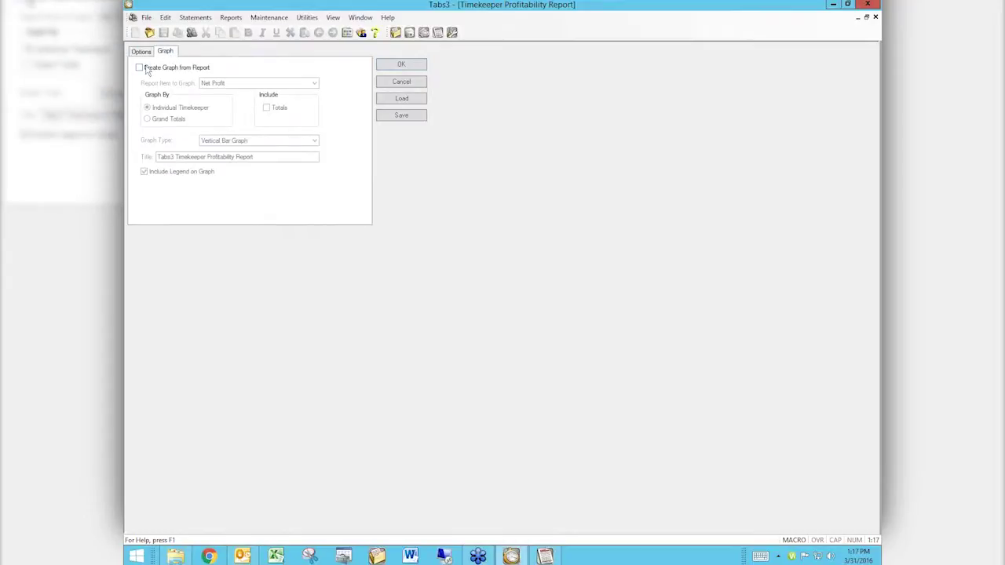
pyautogui.click(146, 69)
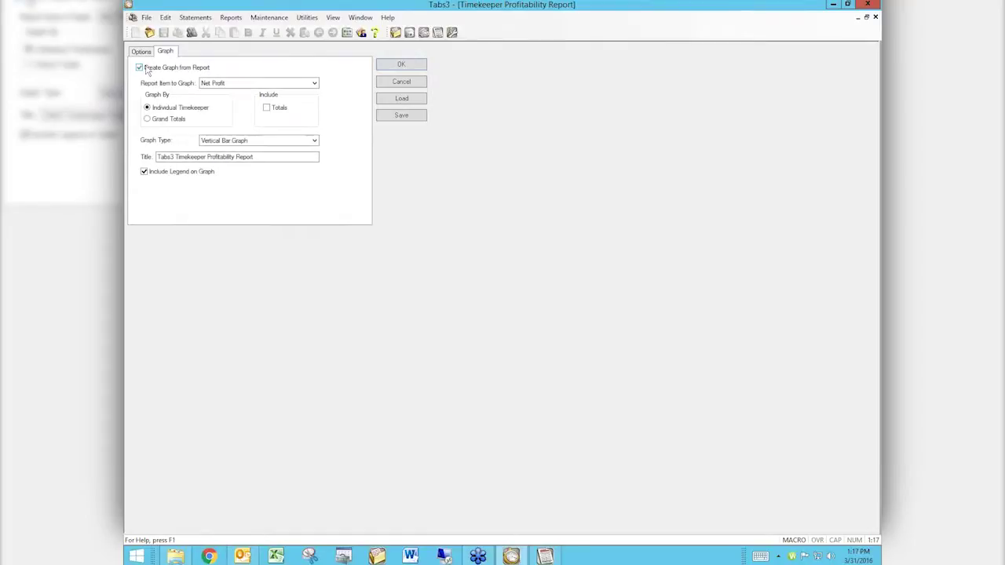
pyautogui.click(241, 86)
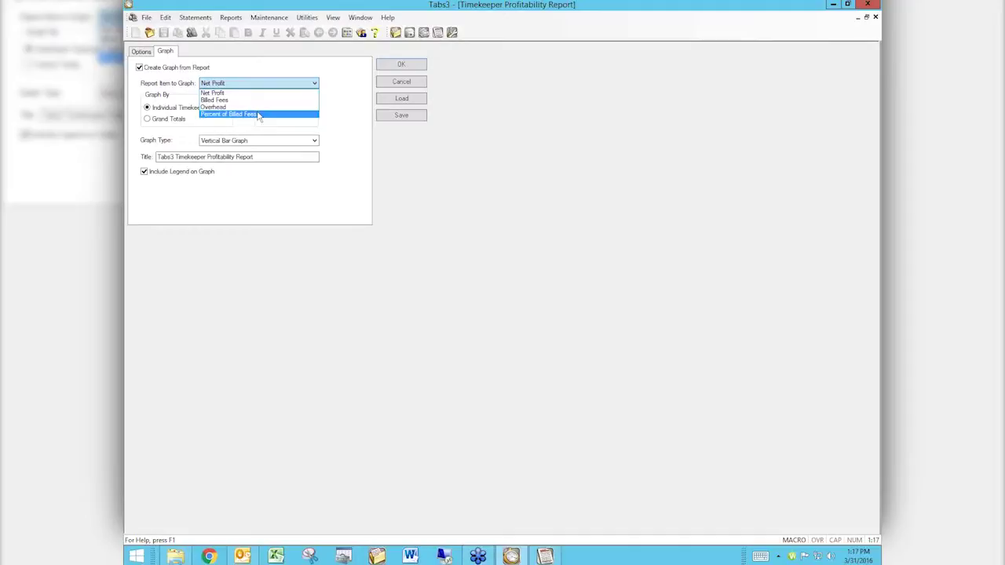
pyautogui.click(244, 100)
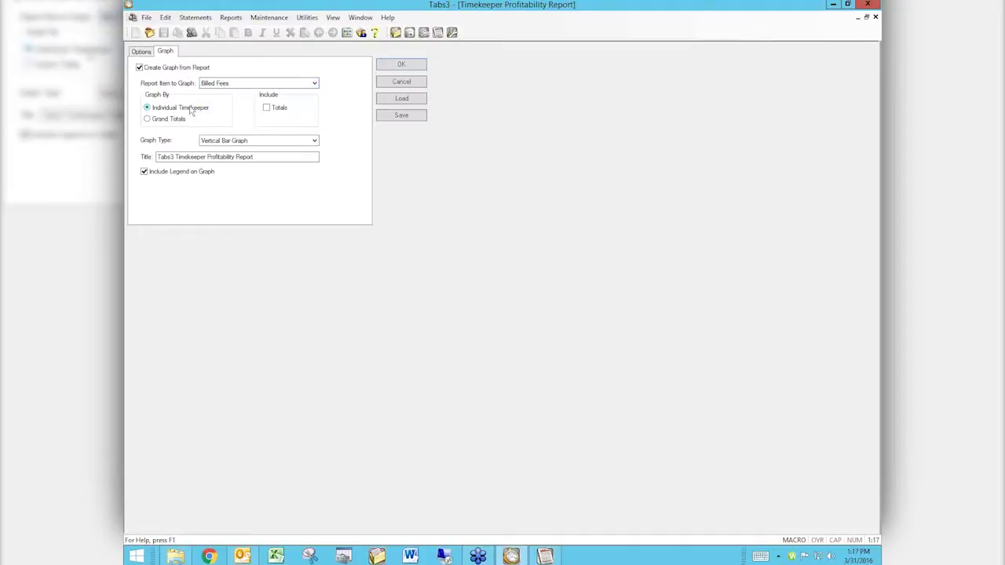
pyautogui.click(401, 65)
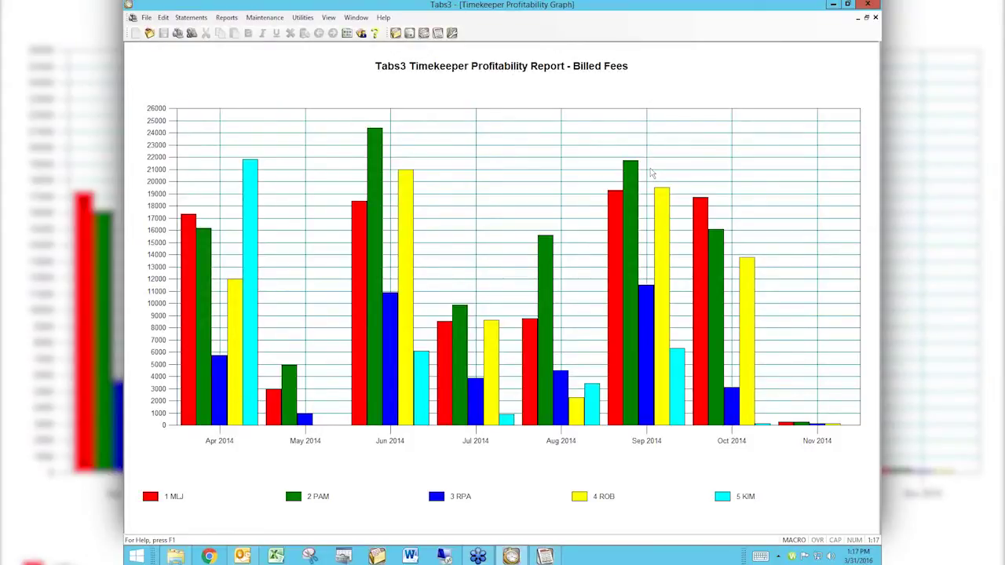
# Close the Billed Fees graph, set the report item to graph to Net Profit, and generate the vertical bar graph
pyautogui.press('Escape')
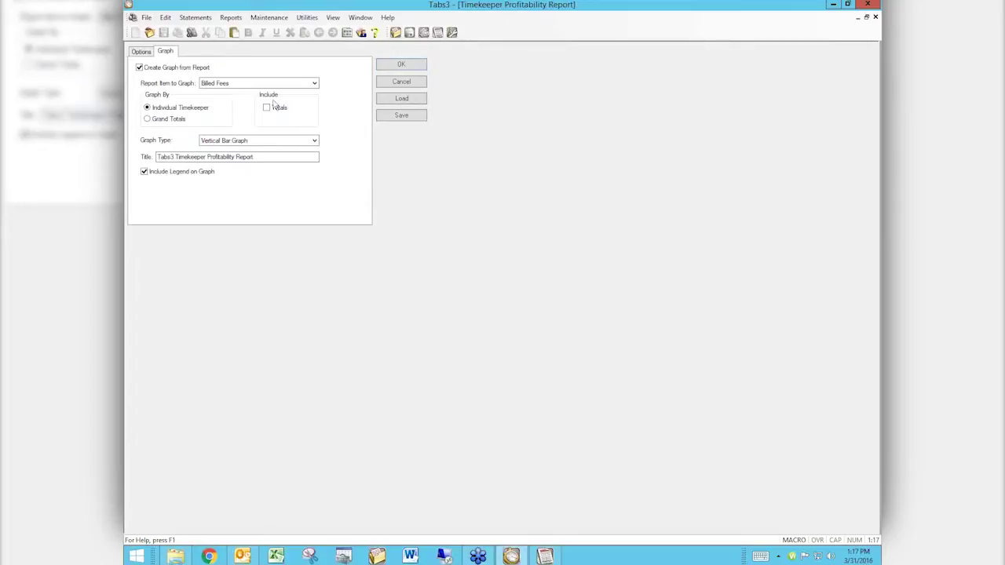
pyautogui.click(317, 82)
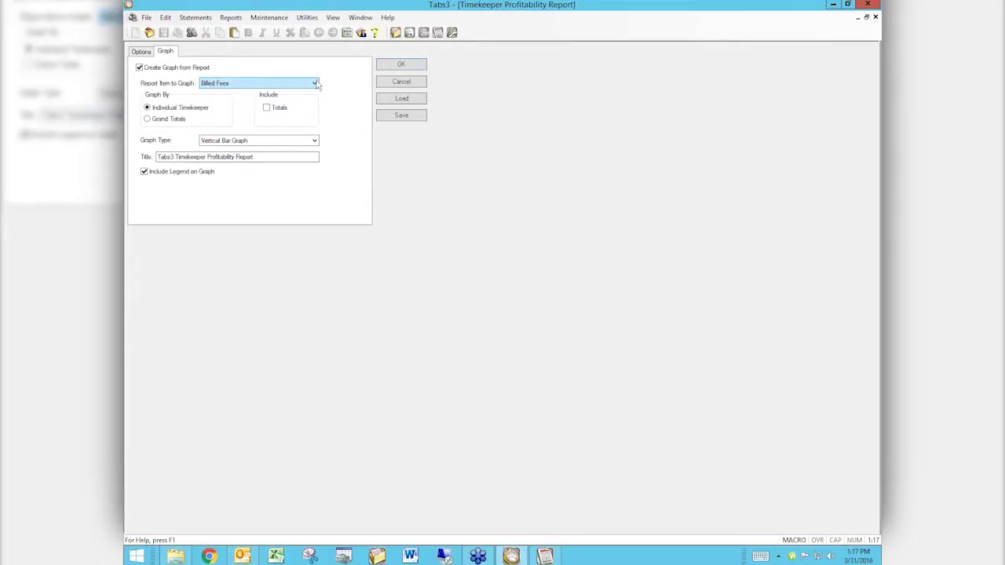
pyautogui.click(315, 83)
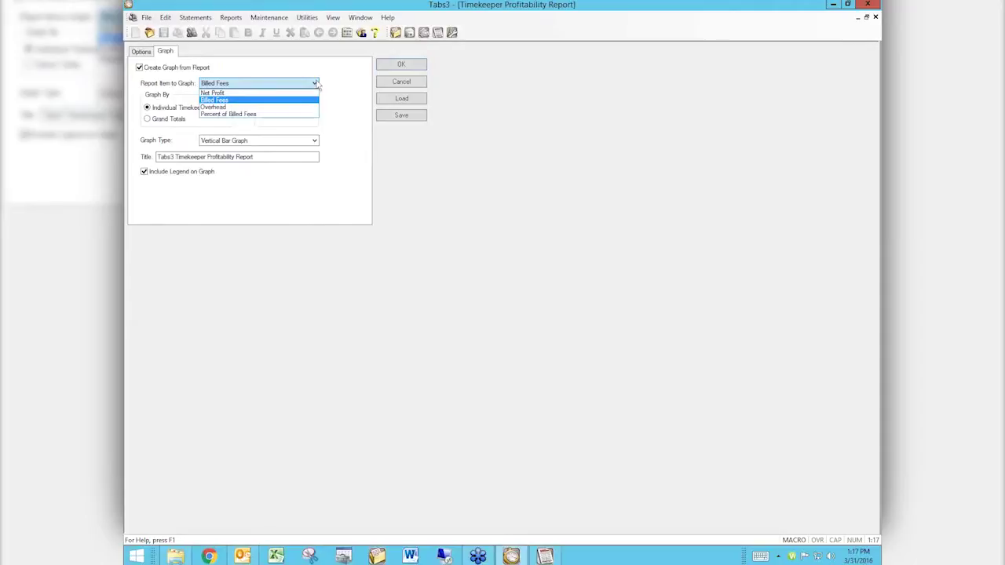
pyautogui.click(260, 93)
pyautogui.click(399, 66)
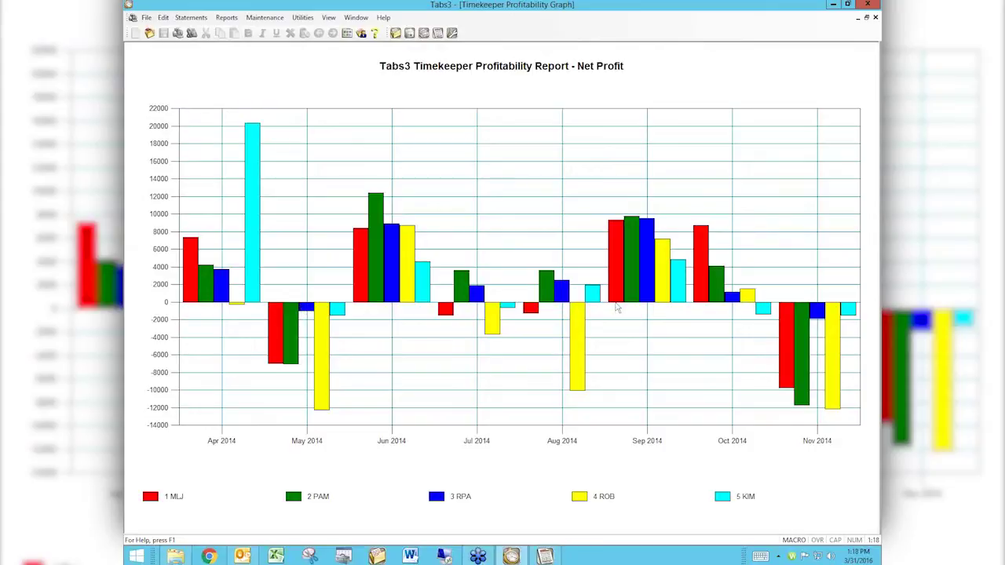
# Close the Net Profit graph, preview the Timekeeper Profitability Report without a graph for all timekeepers, and close the preview
pyautogui.moveTo(797, 309)
pyautogui.click(875, 17)
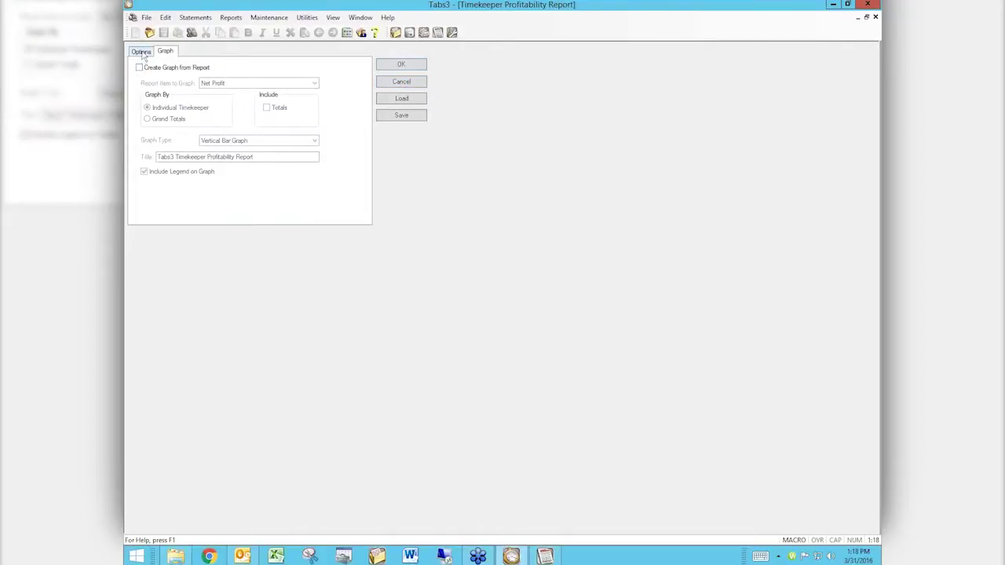
pyautogui.click(142, 53)
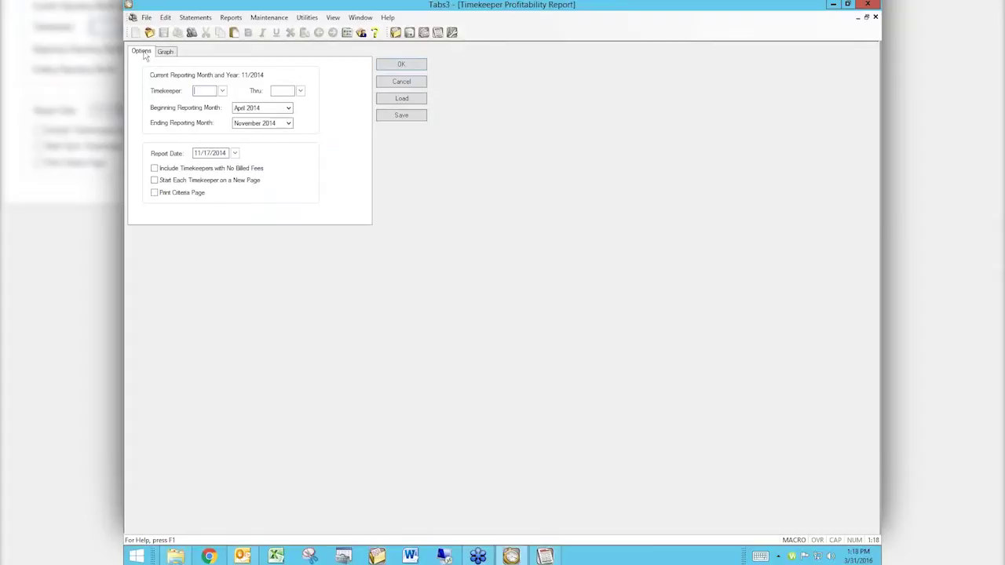
pyautogui.click(393, 68)
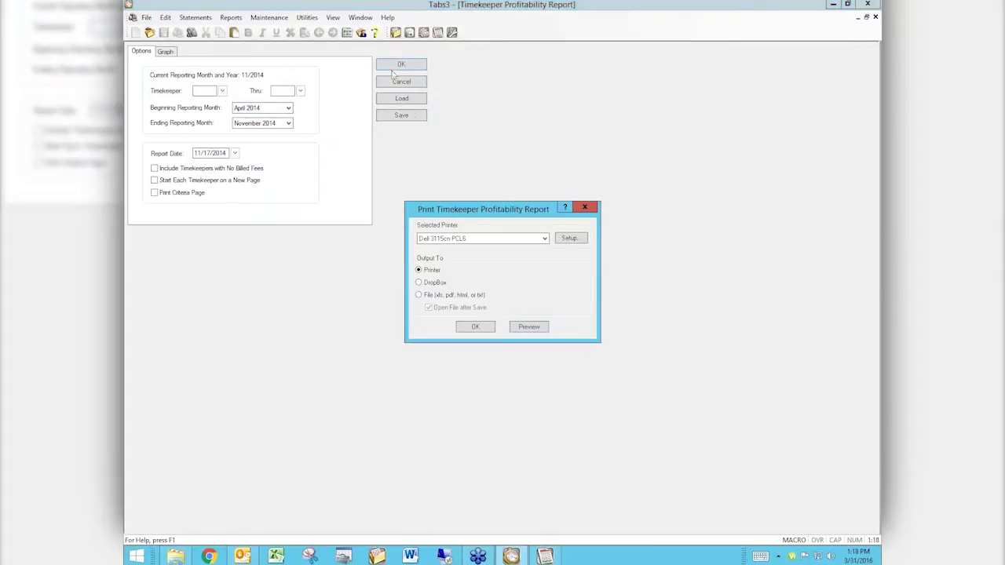
pyautogui.click(529, 326)
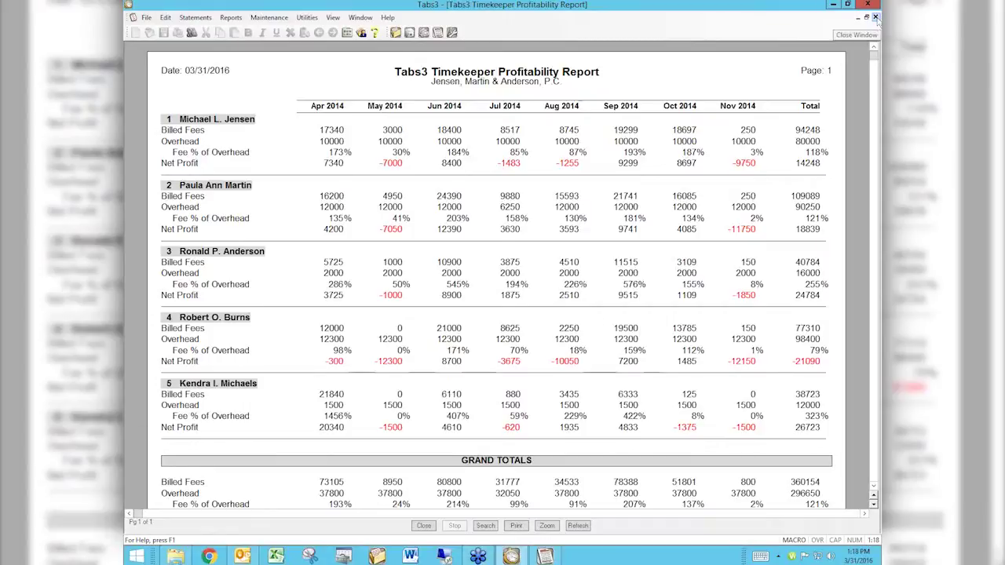
pyautogui.click(877, 17)
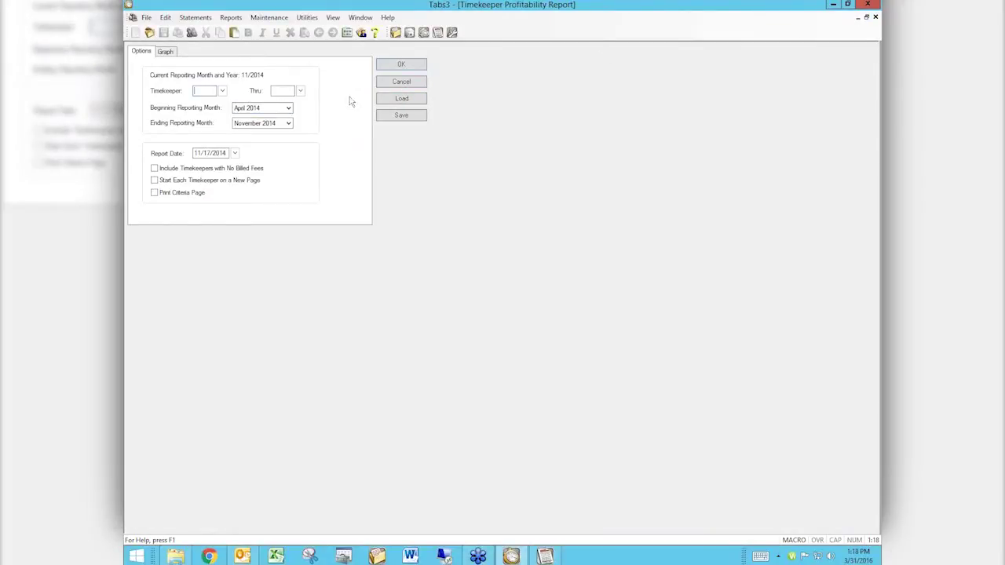
# Enable creating a graph from the report, review the available graph items, display the Net Profit bar graph, and close it
pyautogui.click(170, 53)
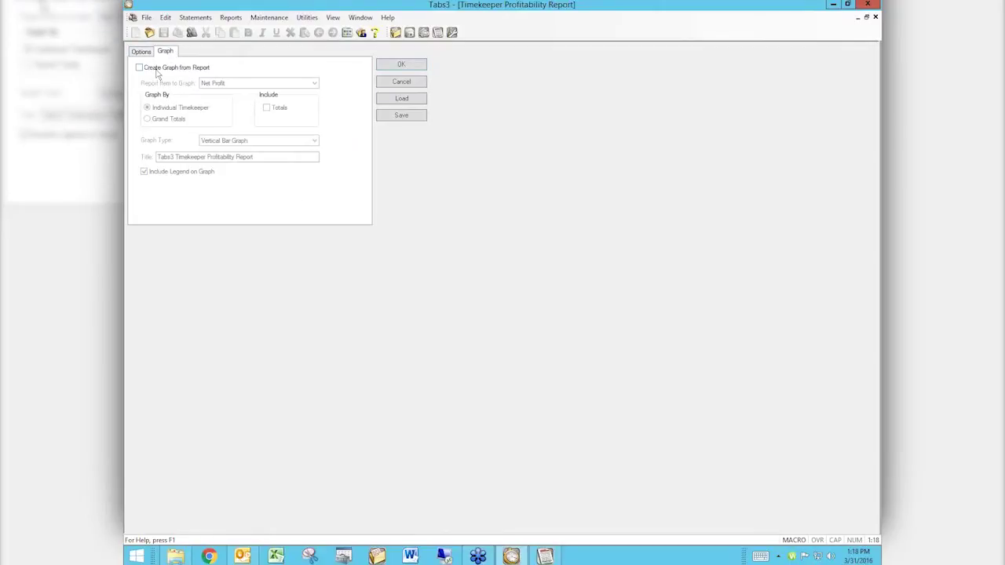
pyautogui.click(157, 69)
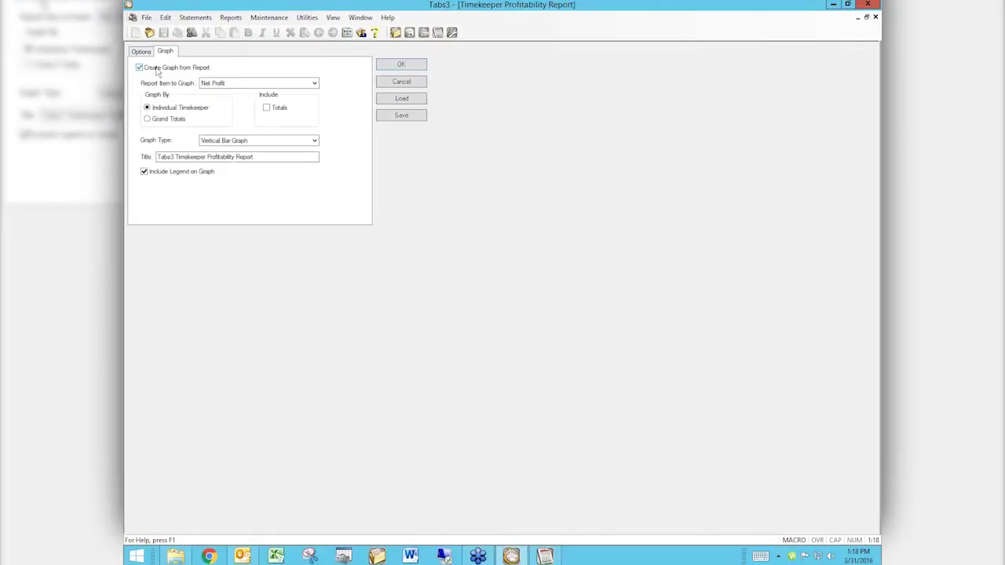
pyautogui.click(292, 83)
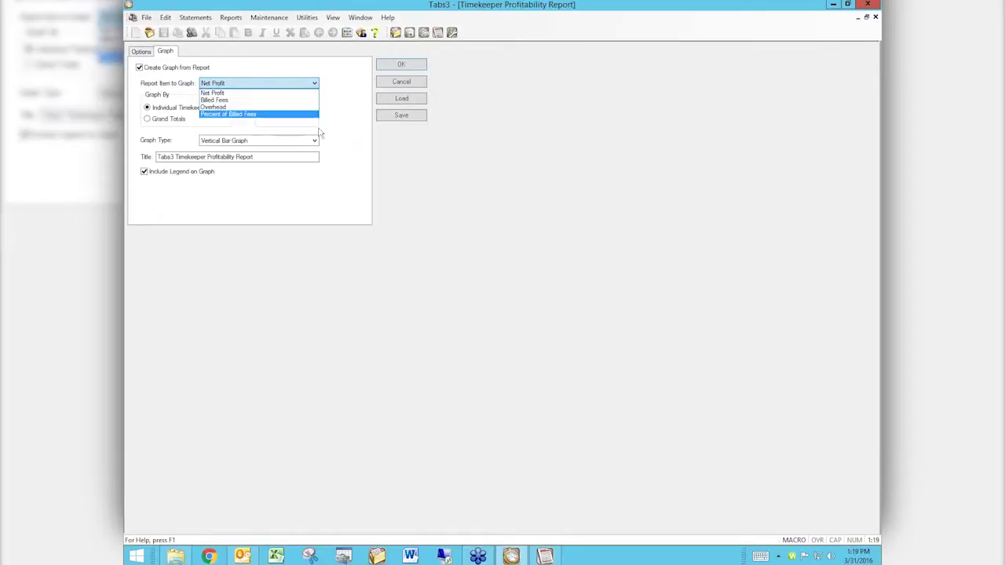
pyautogui.click(147, 55)
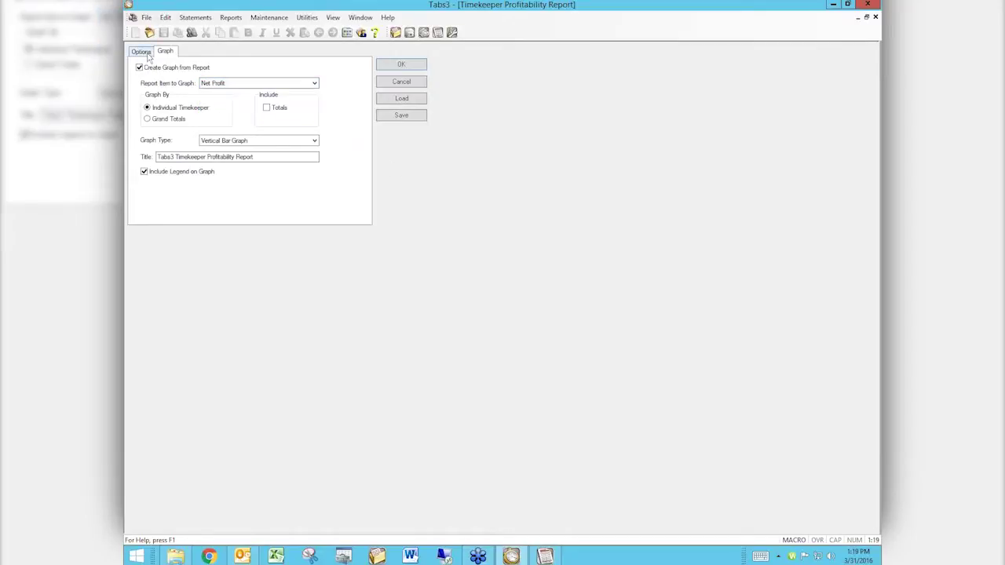
pyautogui.click(146, 54)
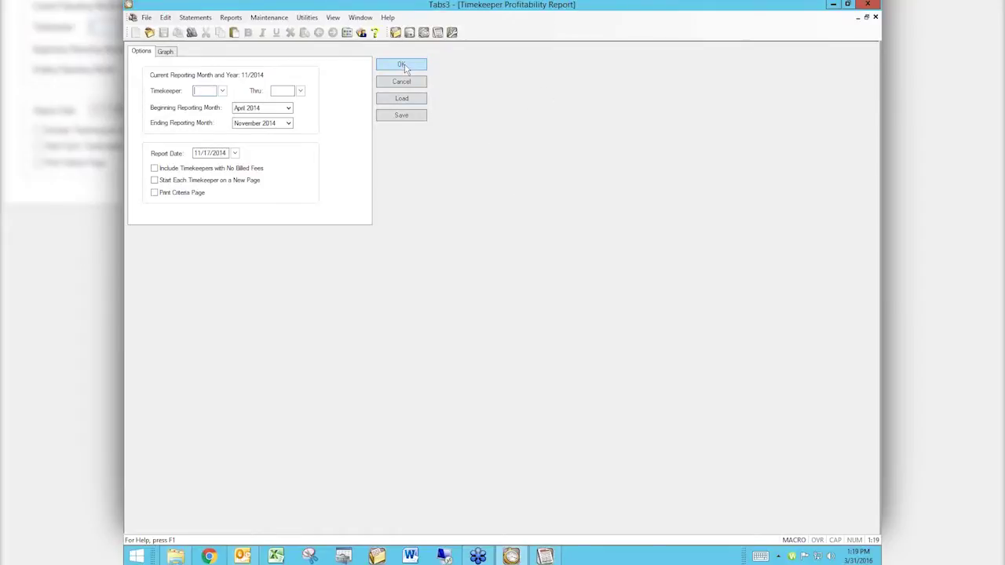
pyautogui.click(403, 67)
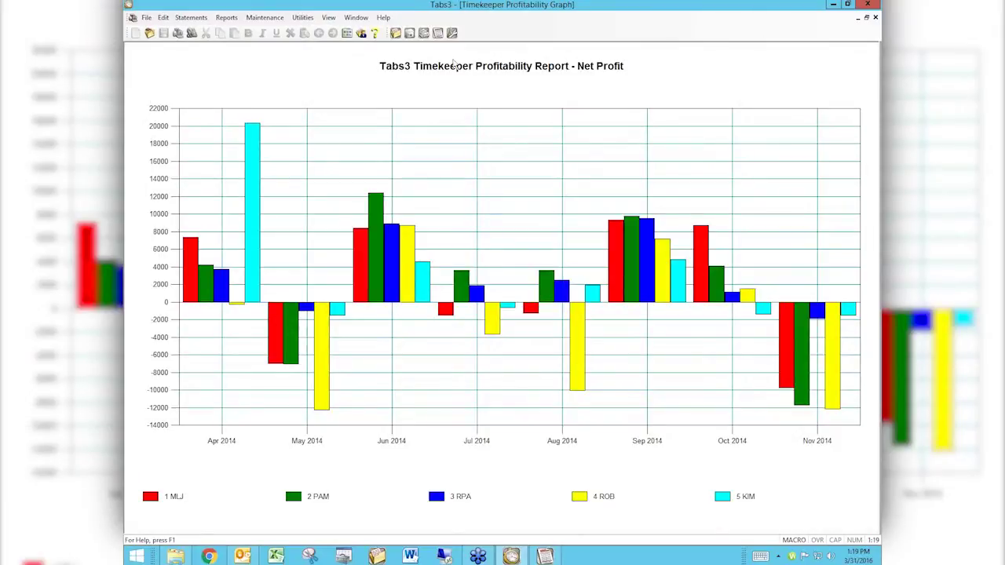
pyautogui.click(875, 19)
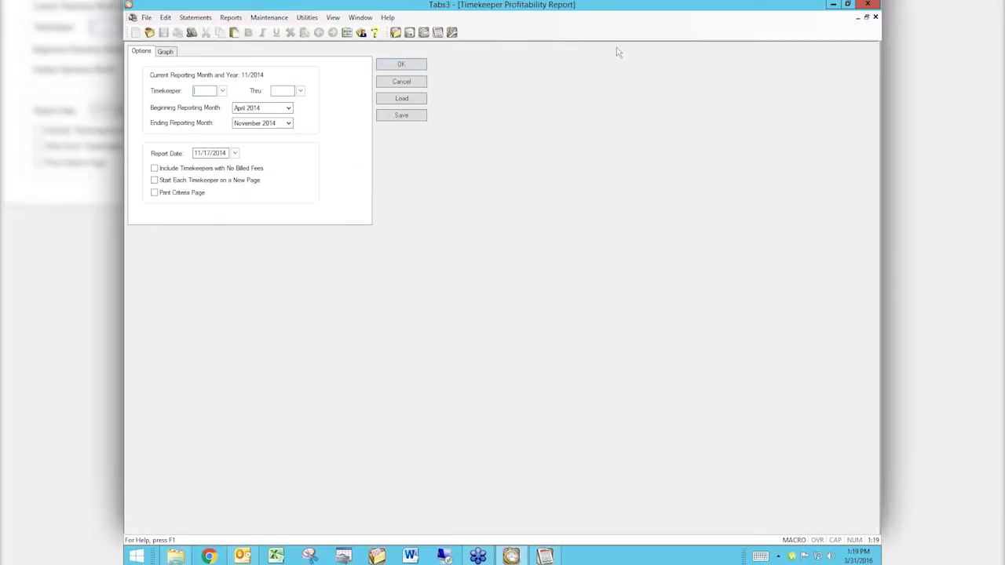
# Disable creating a graph and preview the Timekeeper Profitability Report for April 2014 through November 2014
pyautogui.click(168, 52)
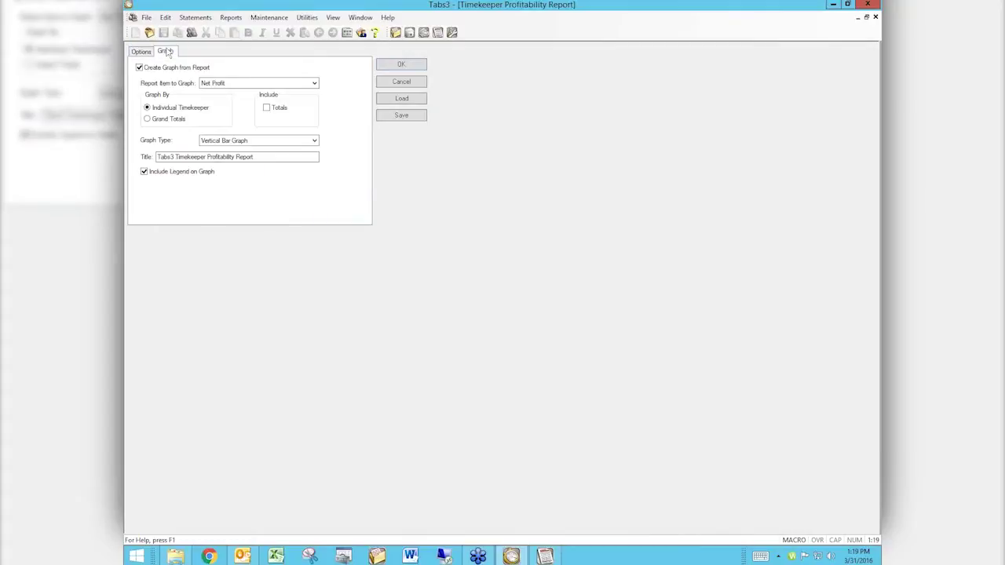
pyautogui.click(139, 68)
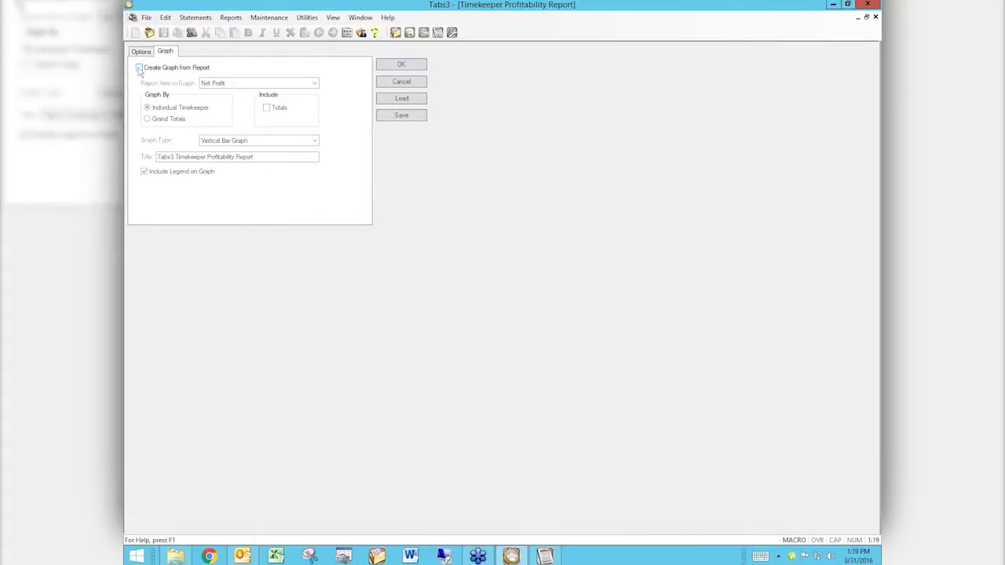
pyautogui.click(397, 66)
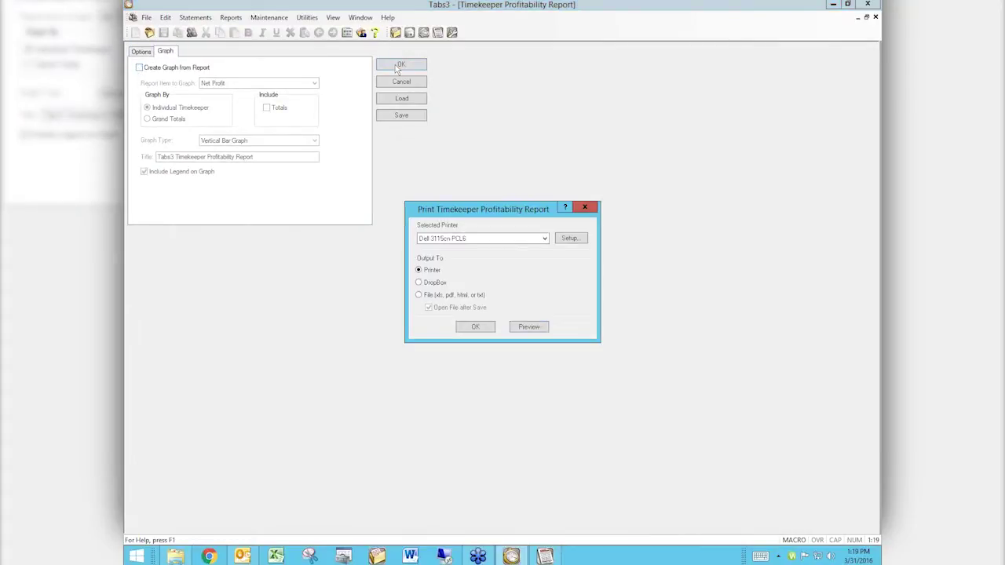
pyautogui.click(529, 329)
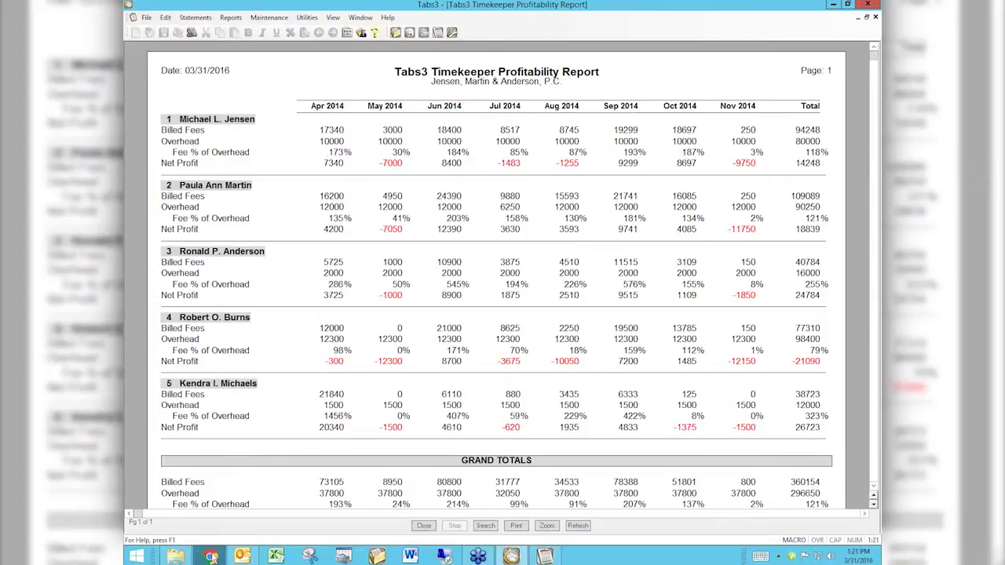
# Switch to Chrome and open the website attorneycomputersystems.com
pyautogui.click(211, 556)
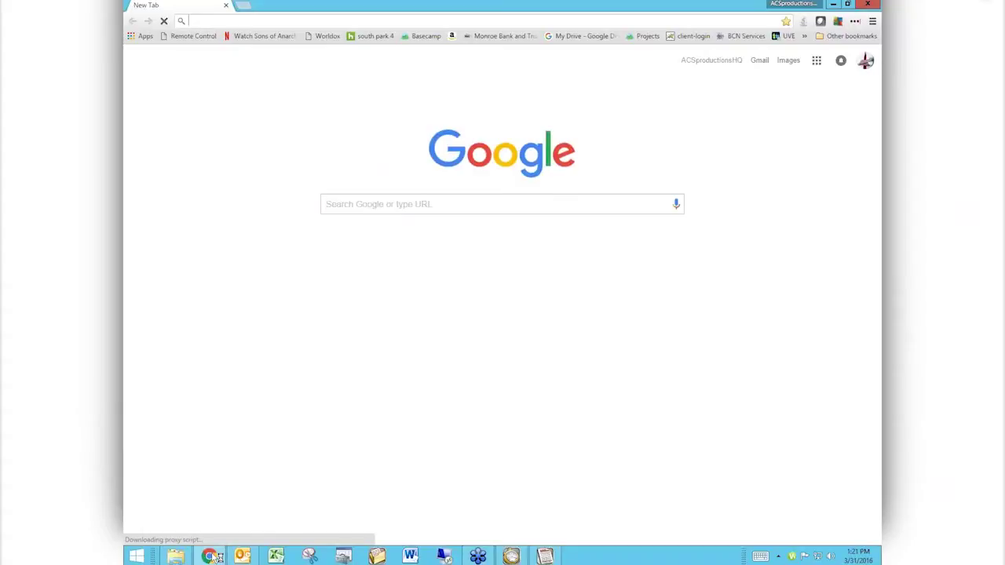
pyautogui.write('attorneycomputersystems.com')
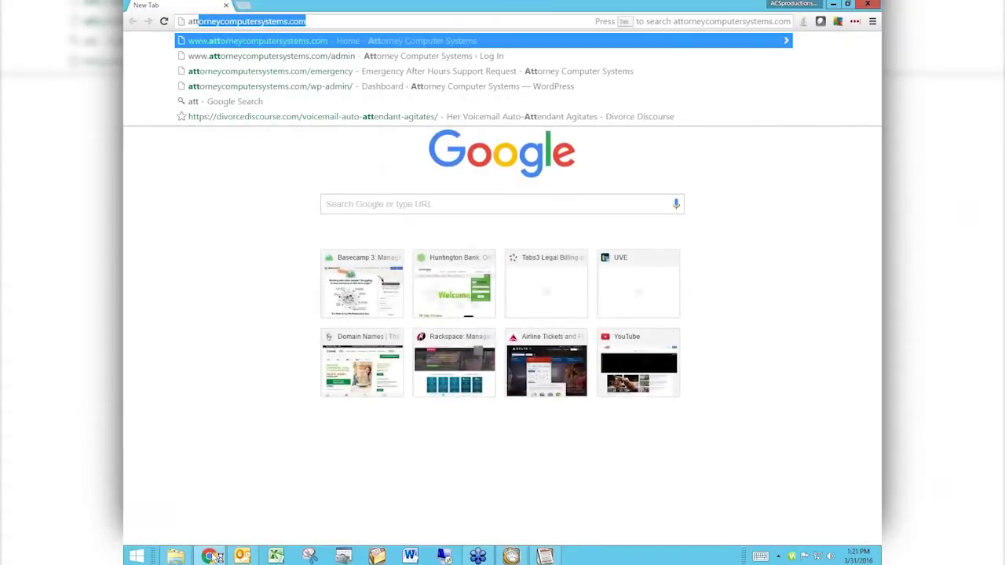
pyautogui.click(237, 312)
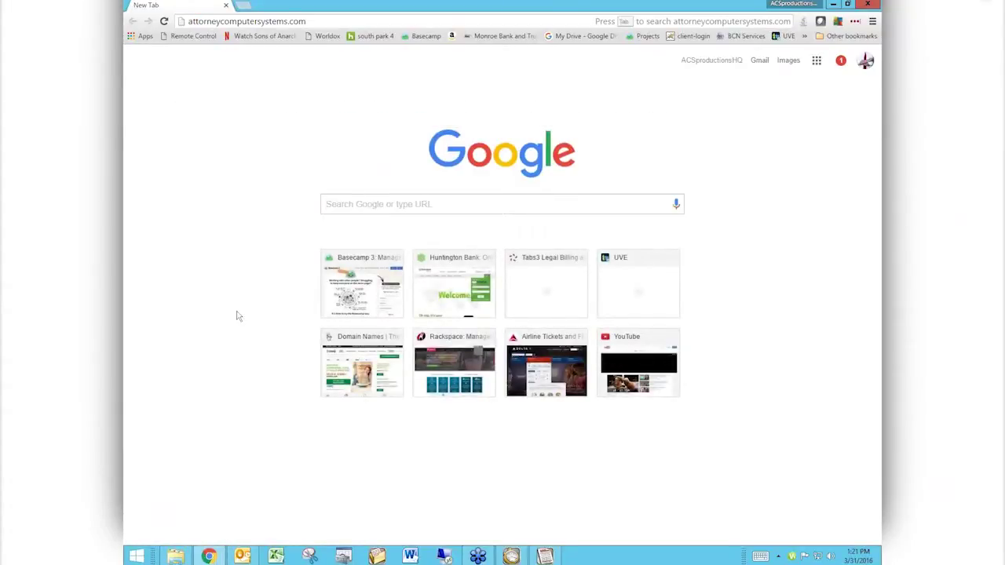
pyautogui.click(338, 22)
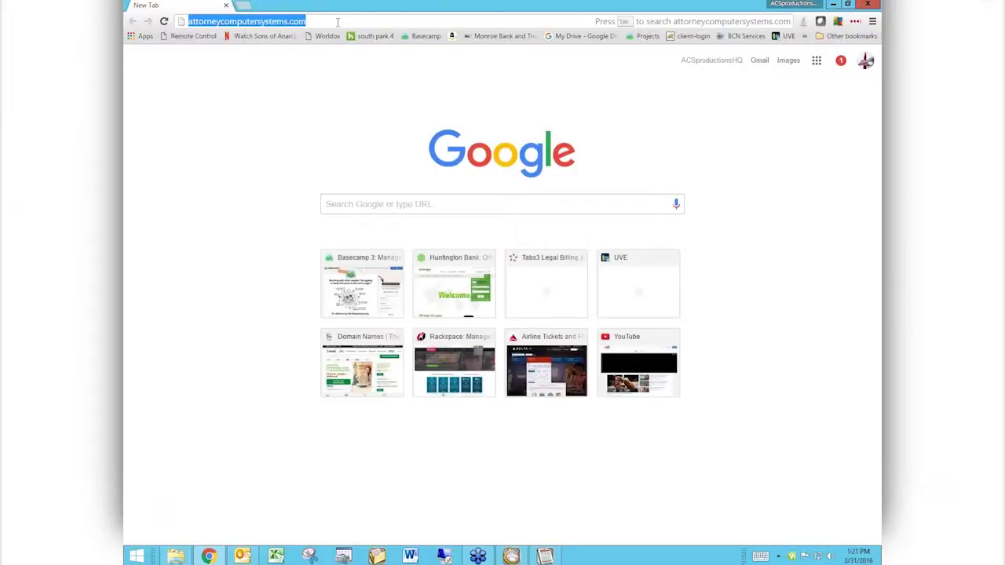
pyautogui.press('Return')
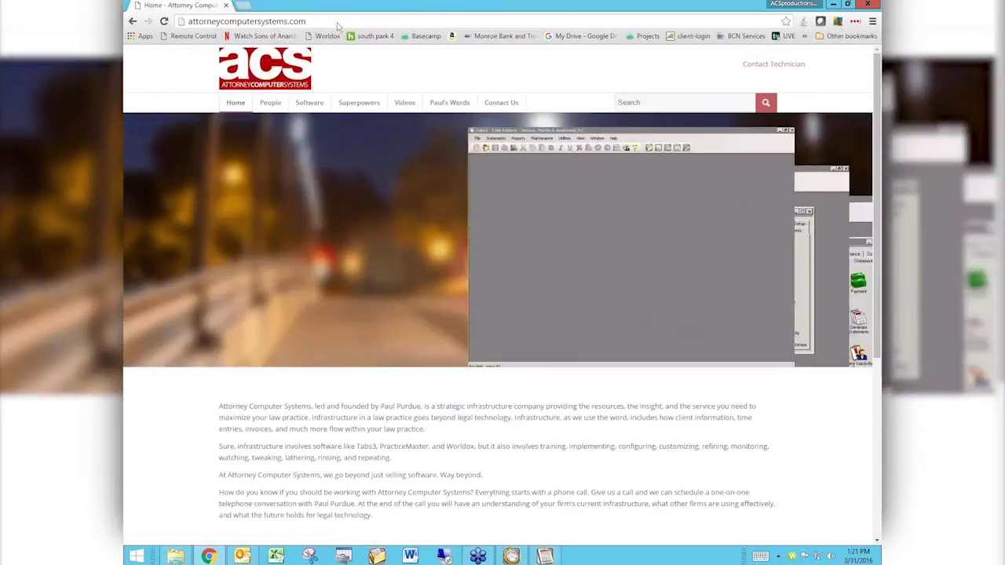
# Visit the Coffeepot Webinars page, open the Videos overview page, and look through its video categories
pyautogui.moveTo(406, 104)
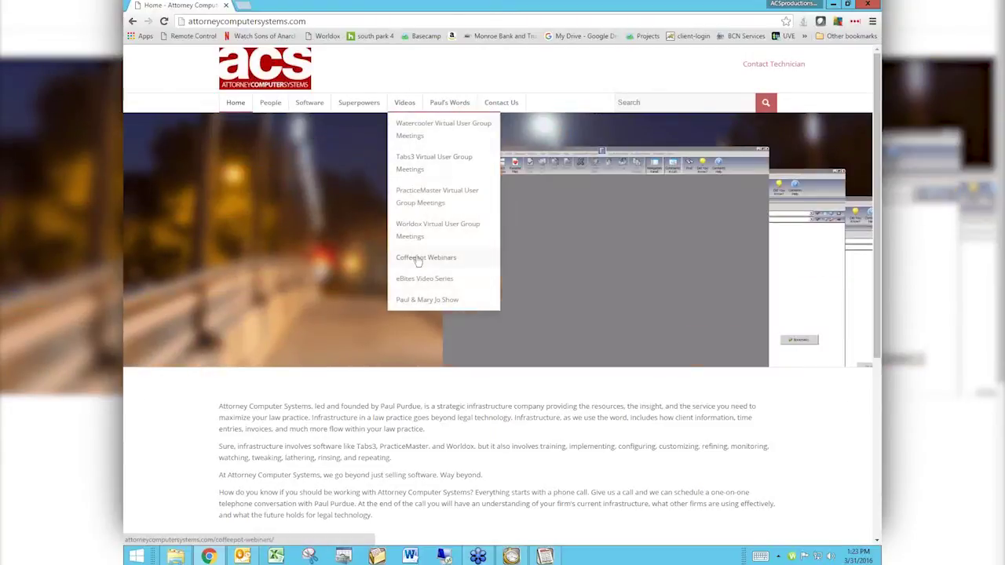
pyautogui.click(418, 259)
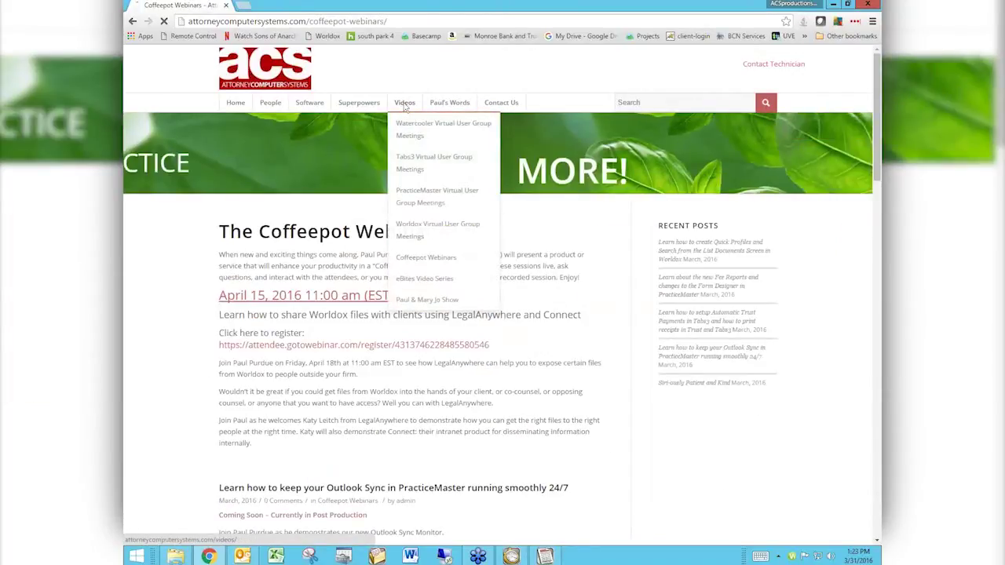
pyautogui.click(404, 106)
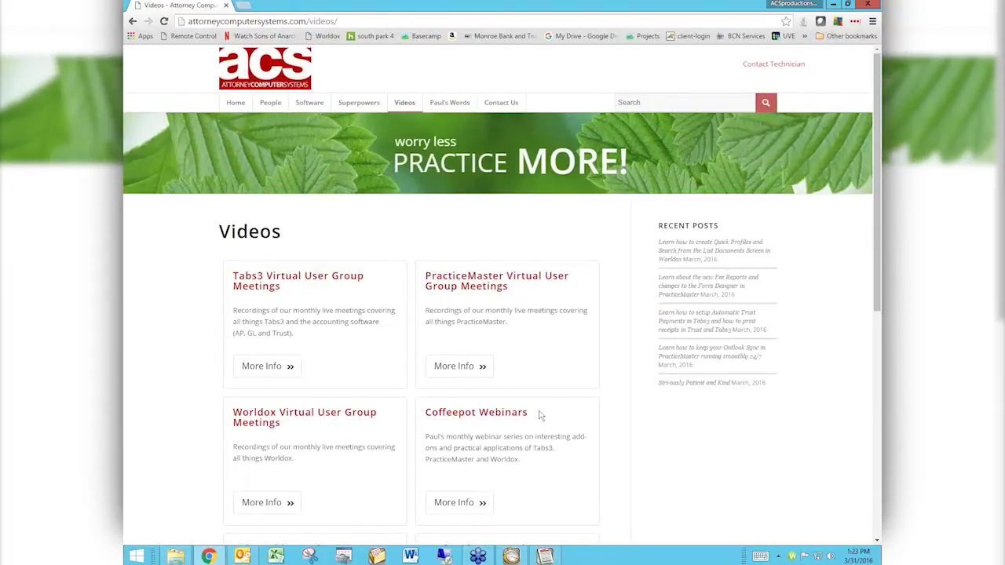
pyautogui.scroll(-1, 707, 485)
pyautogui.scroll(-2, 709, 488)
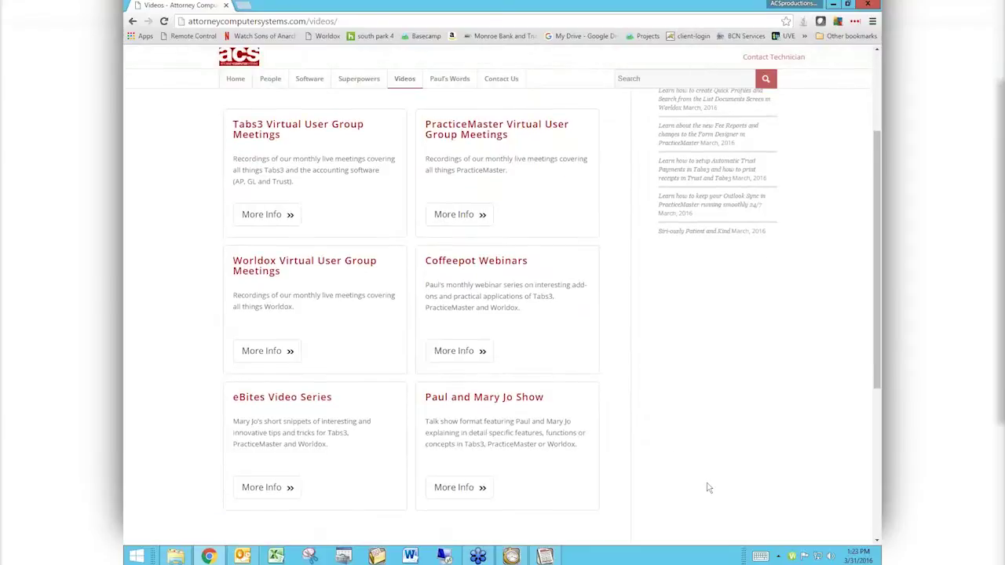
# Open the eBites Video Series page in a new browser tab and look through its listed videos
pyautogui.click(296, 484)
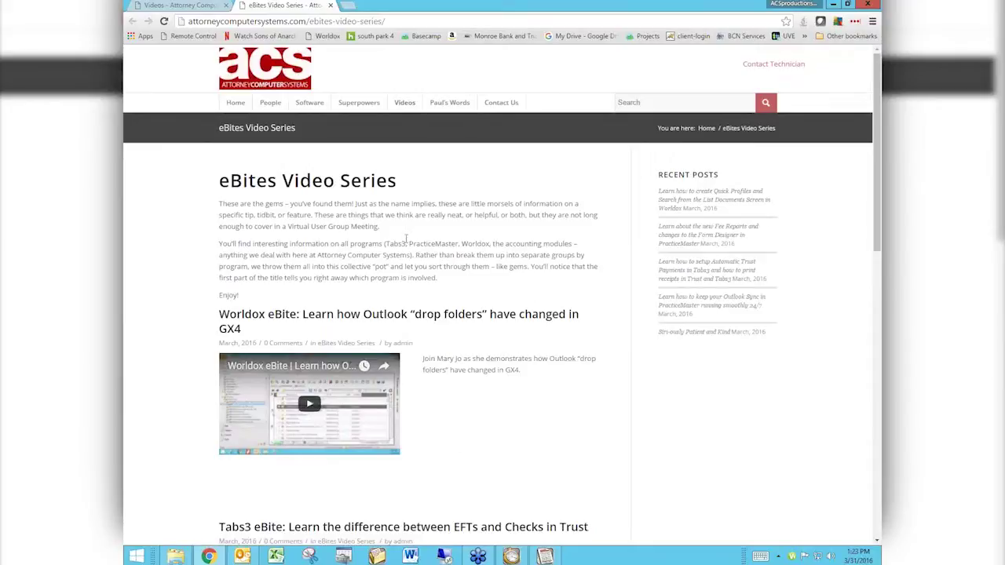
pyautogui.scroll(-3, 660, 456)
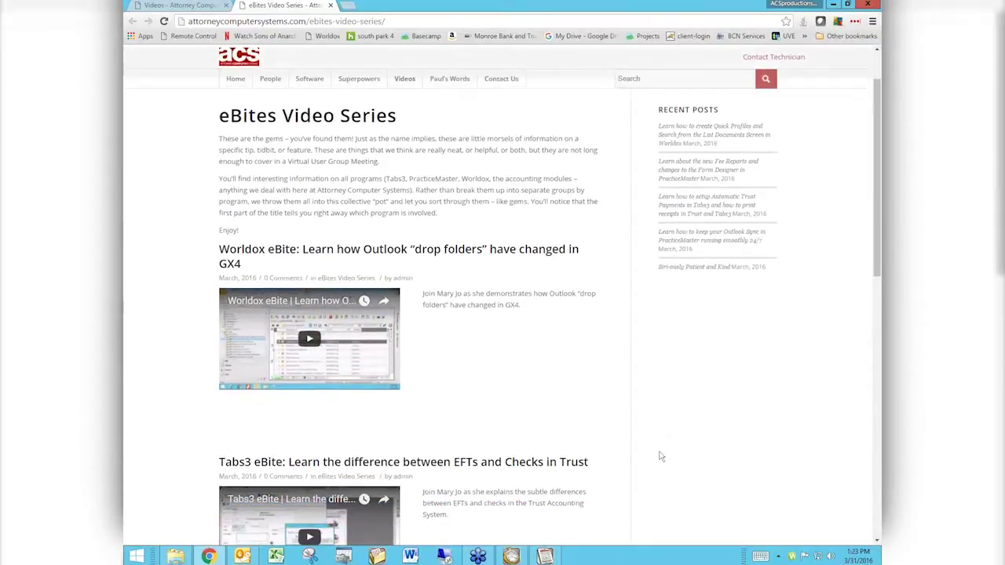
pyautogui.scroll(-3, 660, 456)
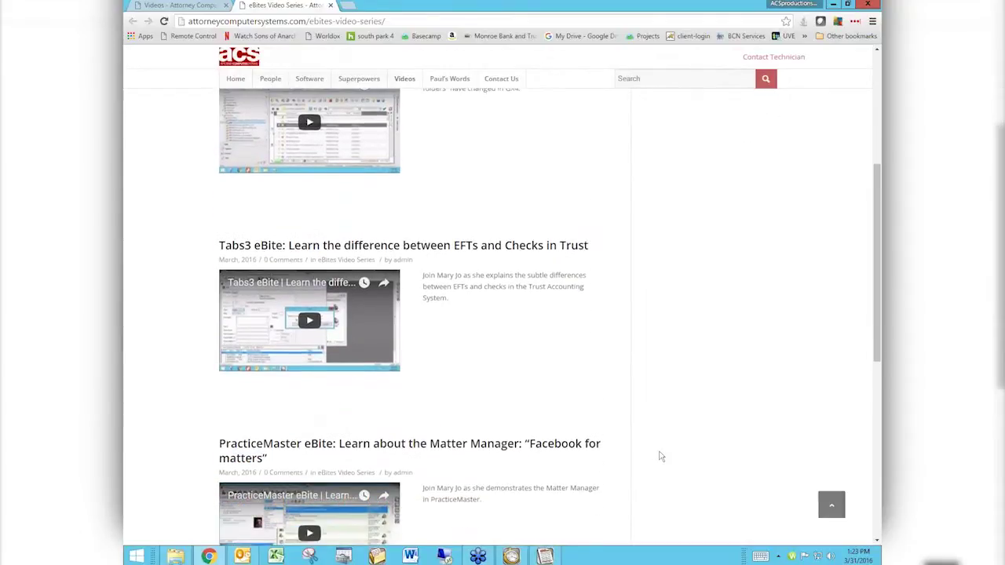
pyautogui.scroll(-2, 661, 456)
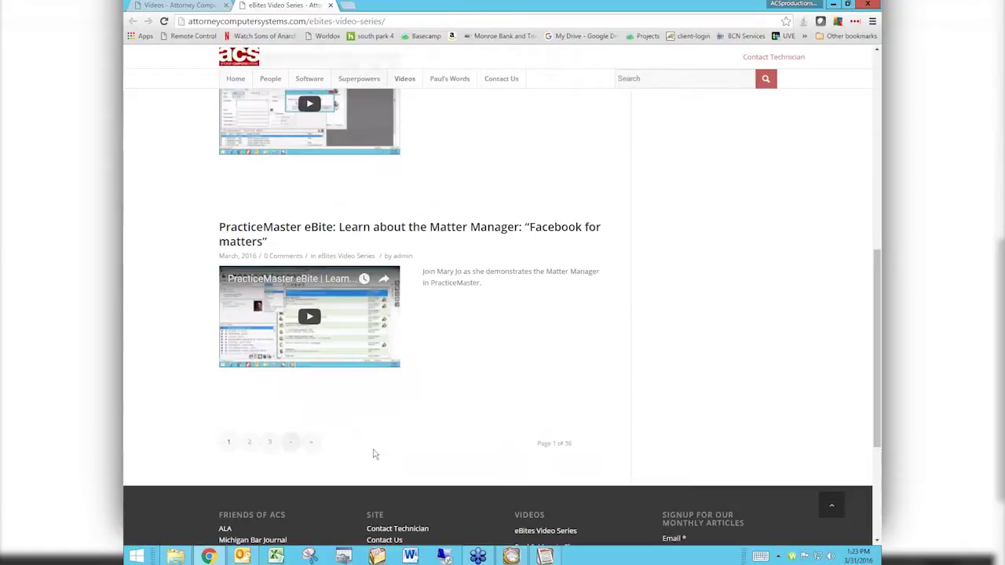
pyautogui.scroll(4, 607, 295)
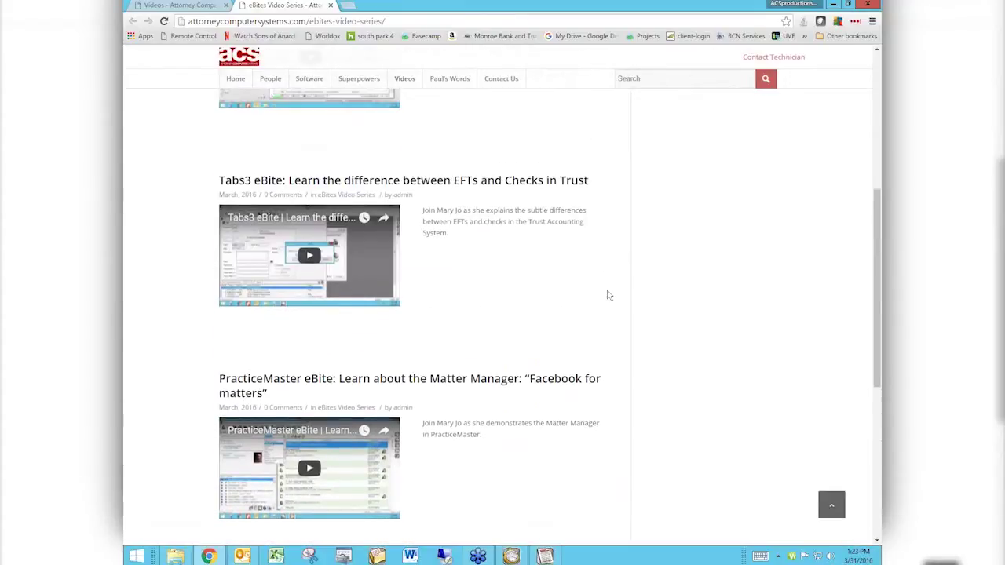
pyautogui.scroll(3, 607, 295)
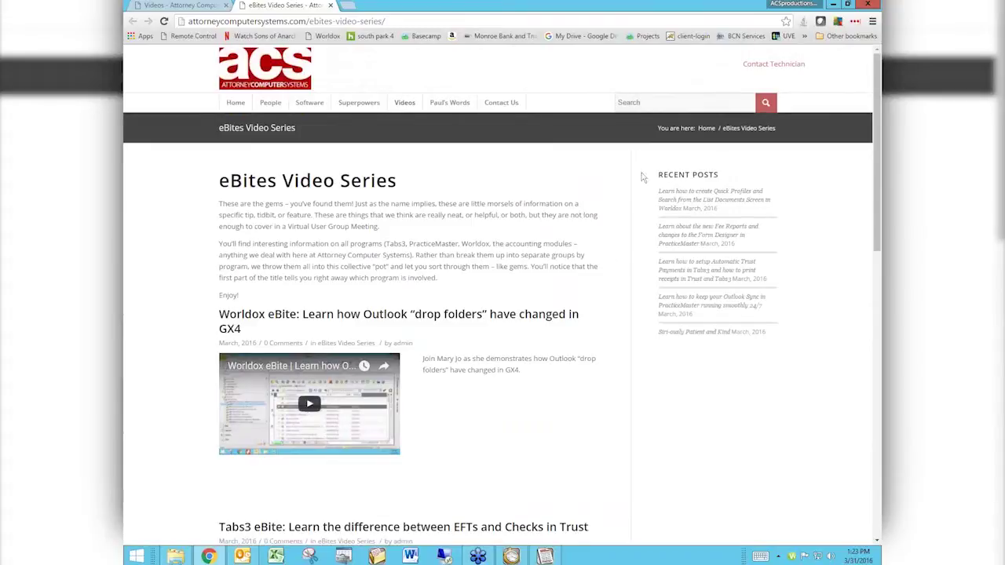
# Search the website for "email" and request the full search results
pyautogui.click(667, 106)
pyautogui.write('ema')
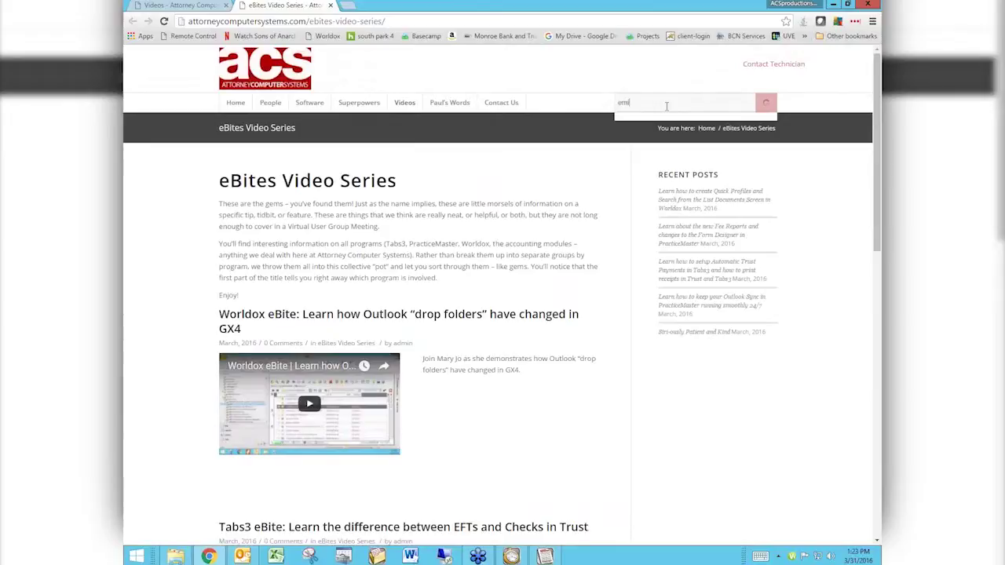
pyautogui.write('il')
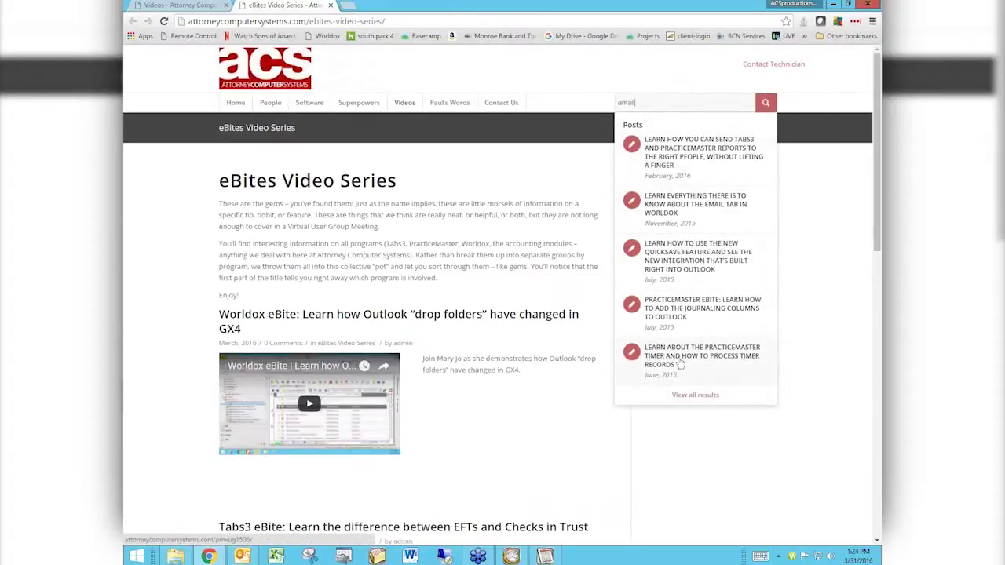
pyautogui.click(765, 104)
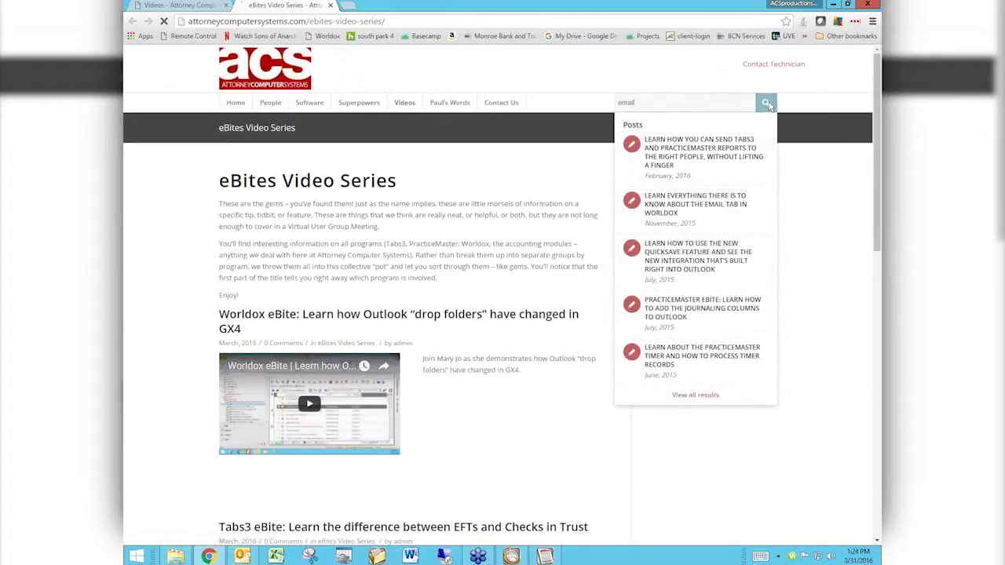